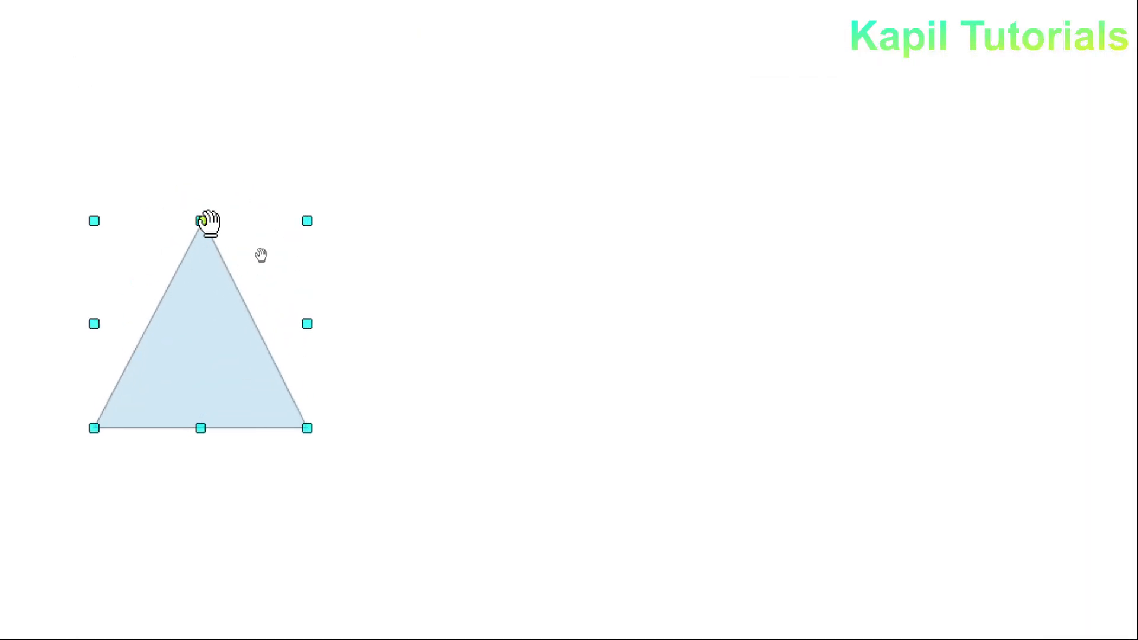
# Adjust the triangle's apex with its shape handle and move the triangle to the upper-left area of the page
pyautogui.moveTo(202, 221); pyautogui.dragTo(241, 220)
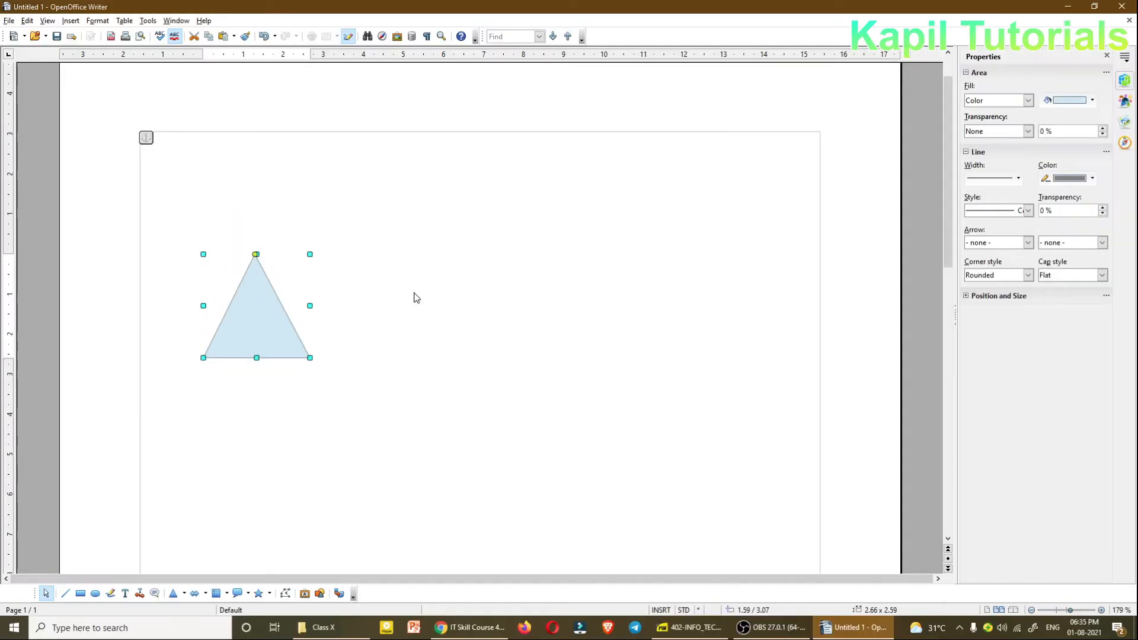
pyautogui.click(382, 379)
pyautogui.moveTo(254, 339)
pyautogui.mouseDown()
pyautogui.moveTo(264, 336)
pyautogui.moveTo(267, 297)
pyautogui.moveTo(260, 304)
pyautogui.moveTo(272, 304)
pyautogui.mouseUp()
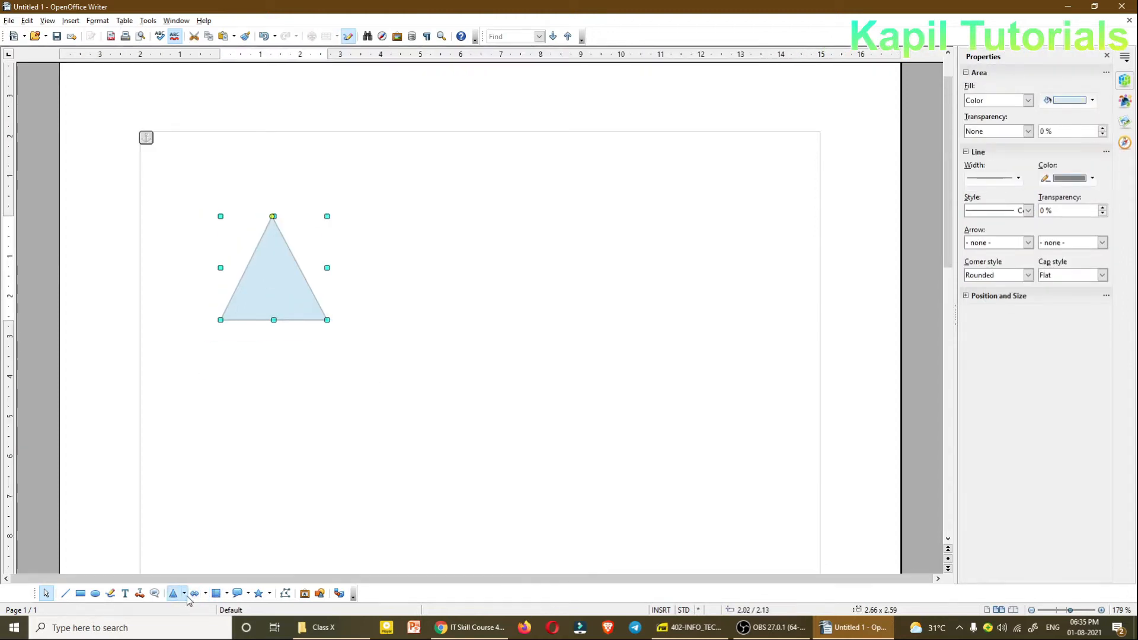
# Draw a pentagon block arrow about 3.1 by 2 cm to the right of the triangle
pyautogui.click(206, 597)
pyautogui.click(228, 532)
pyautogui.moveTo(401, 232); pyautogui.dragTo(526, 310)
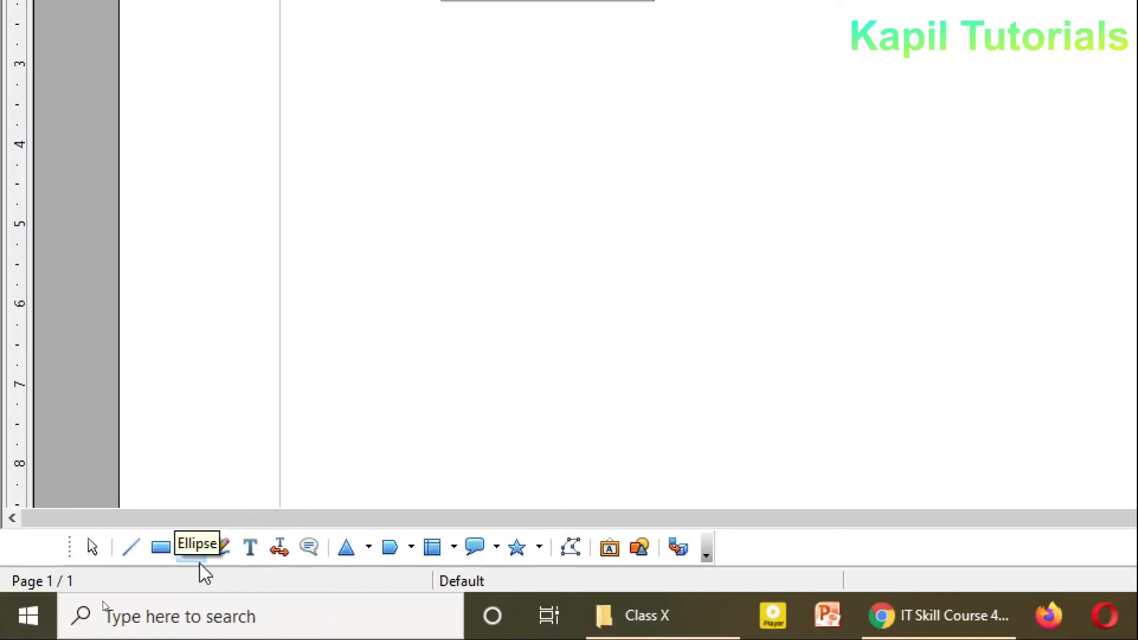
# Draw an ellipse about 2.9 by 2.4 cm to the right of the pentagon and return to the selection tool
pyautogui.click(193, 549)
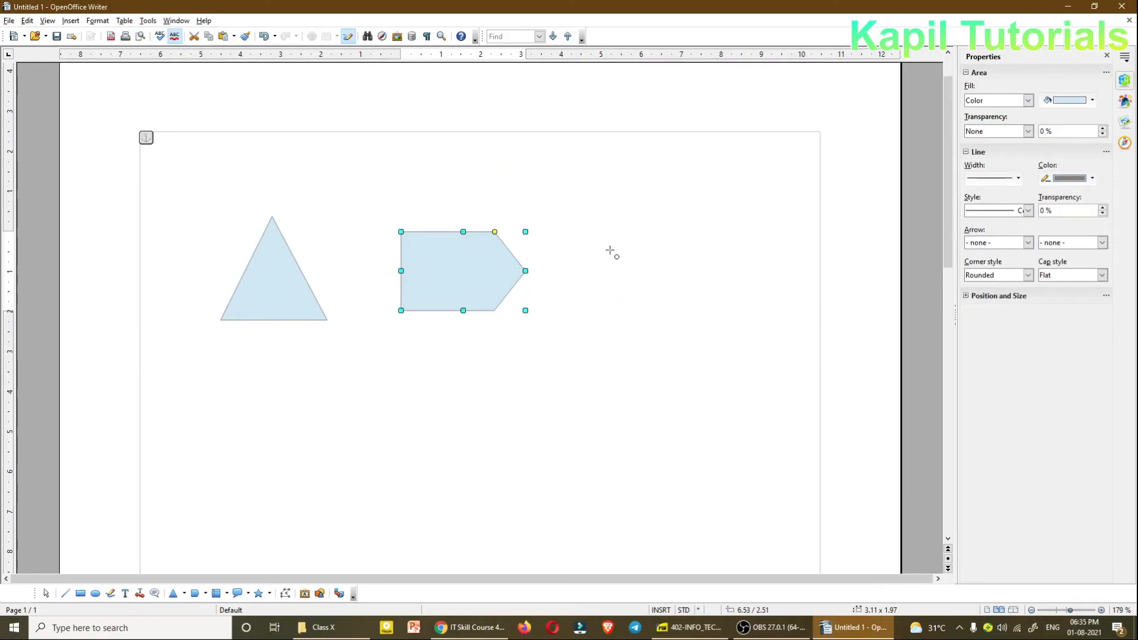
pyautogui.moveTo(610, 252); pyautogui.dragTo(714, 333)
pyautogui.moveTo(665, 304); pyautogui.dragTo(646, 278)
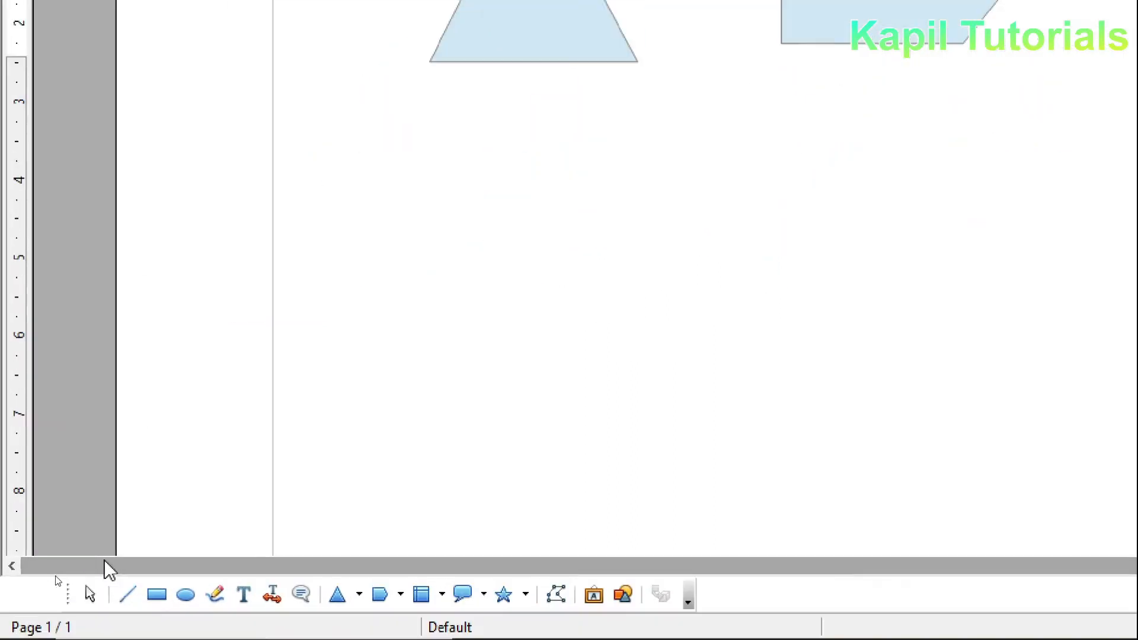
pyautogui.click(95, 558)
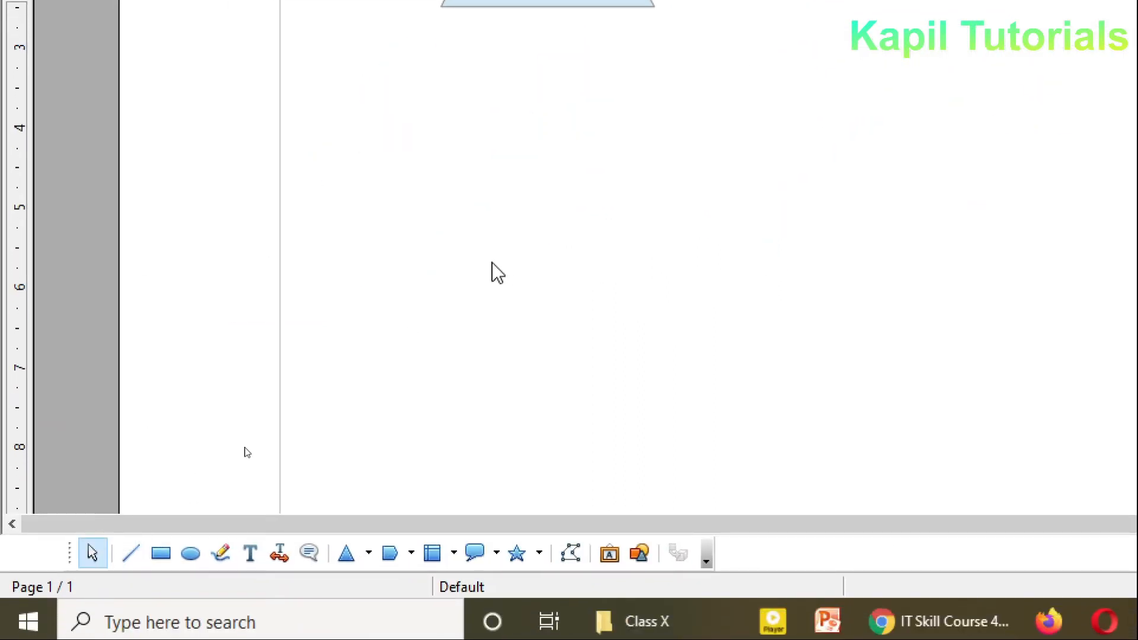
# Move the ellipse below the other shapes and shift the pentagon right, leaving a gap beside the triangle
pyautogui.moveTo(643, 271); pyautogui.dragTo(447, 412)
pyautogui.moveTo(471, 292); pyautogui.dragTo(622, 291)
pyautogui.click(465, 402)
pyautogui.moveTo(465, 402); pyautogui.dragTo(456, 401)
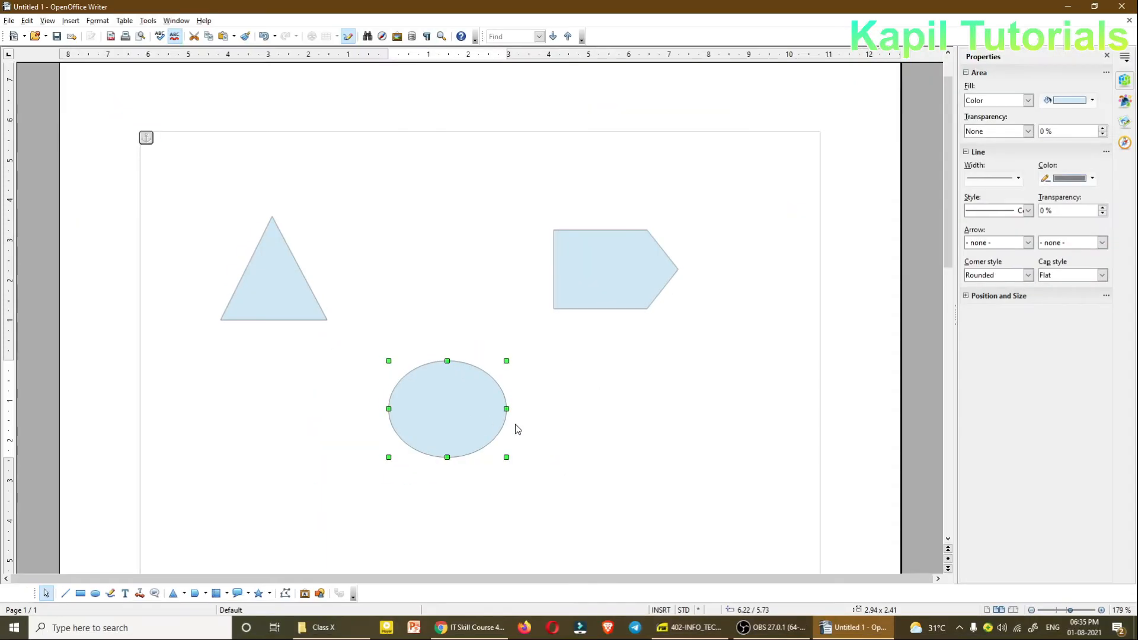
pyautogui.click(556, 425)
pyautogui.click(441, 401)
pyautogui.moveTo(442, 401); pyautogui.dragTo(460, 399)
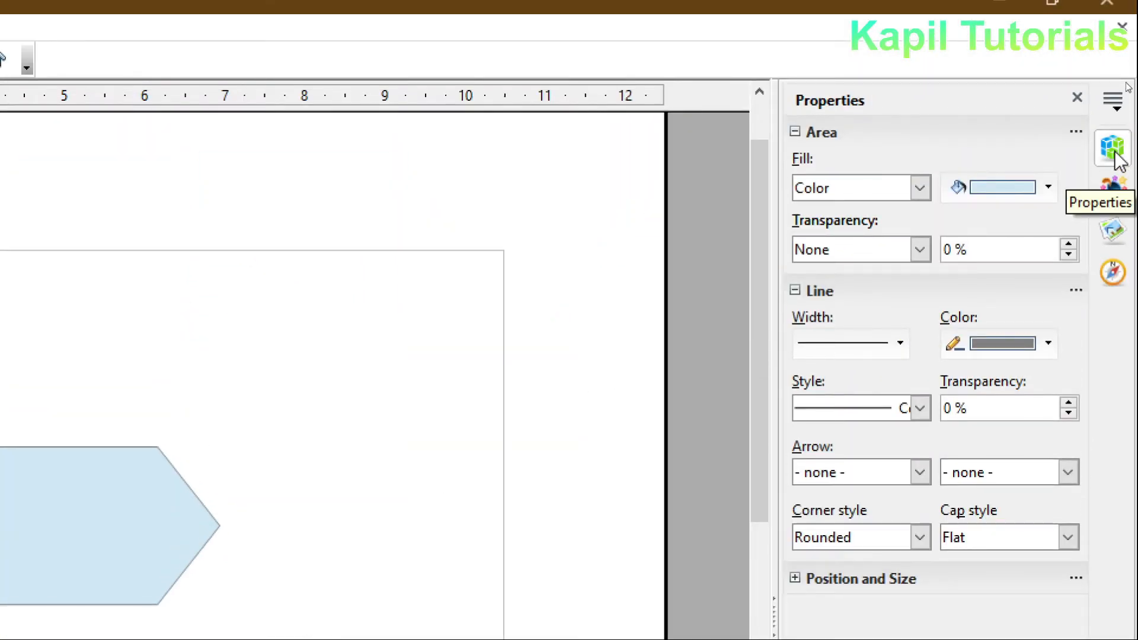
# Fill the ellipse with the Blue crossed 45 degrees hatching
pyautogui.click(1048, 189)
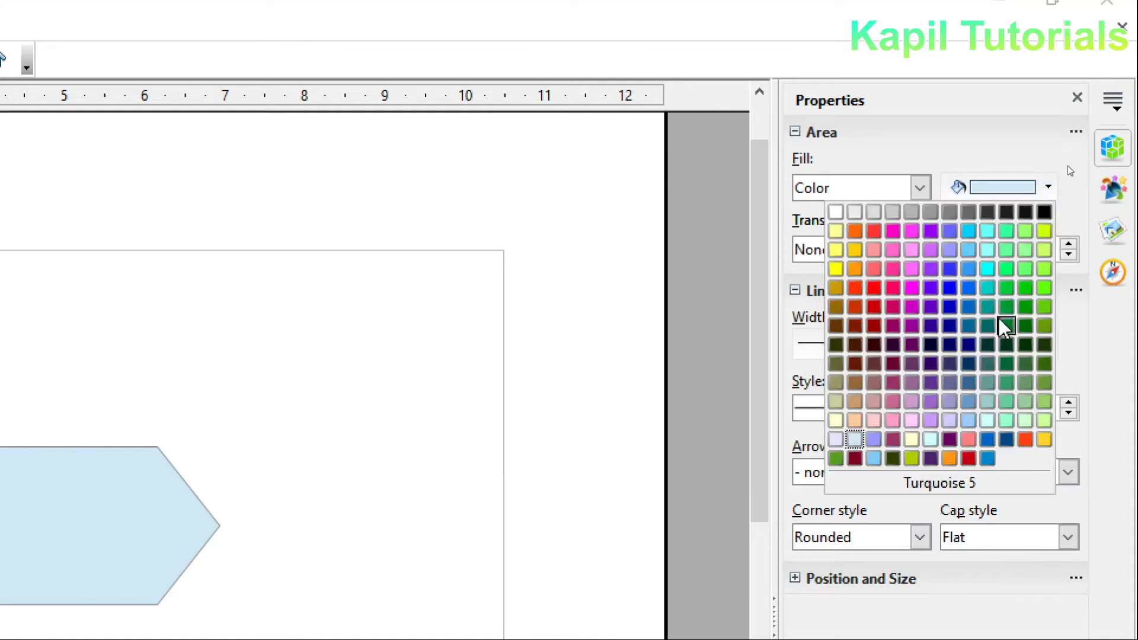
pyautogui.click(922, 188)
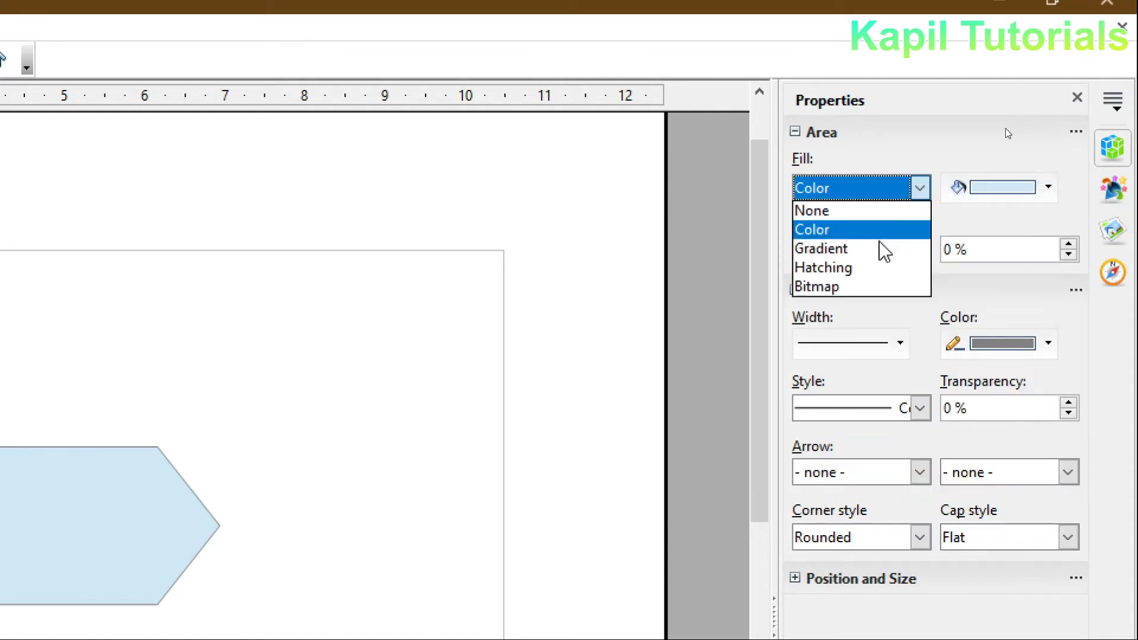
pyautogui.click(842, 267)
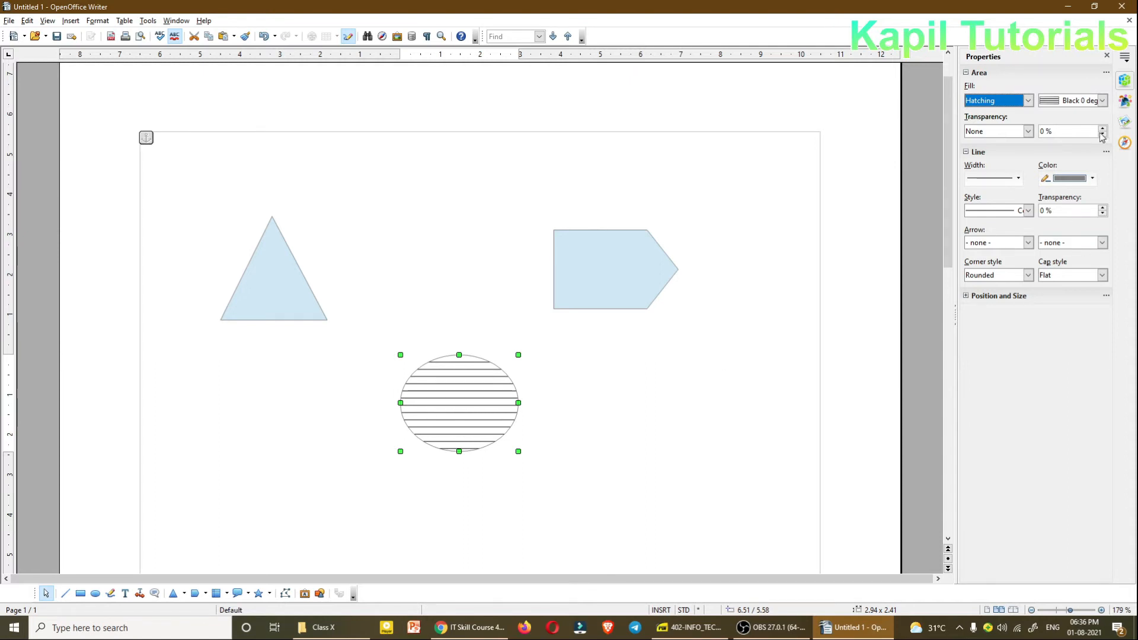
pyautogui.click(1102, 101)
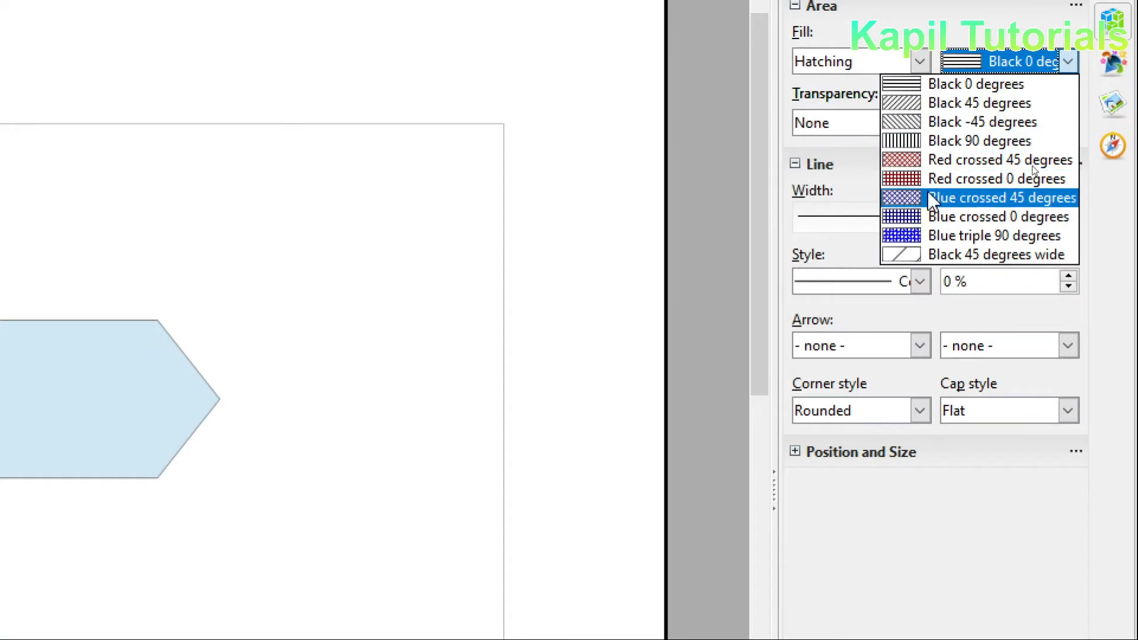
pyautogui.click(1062, 169)
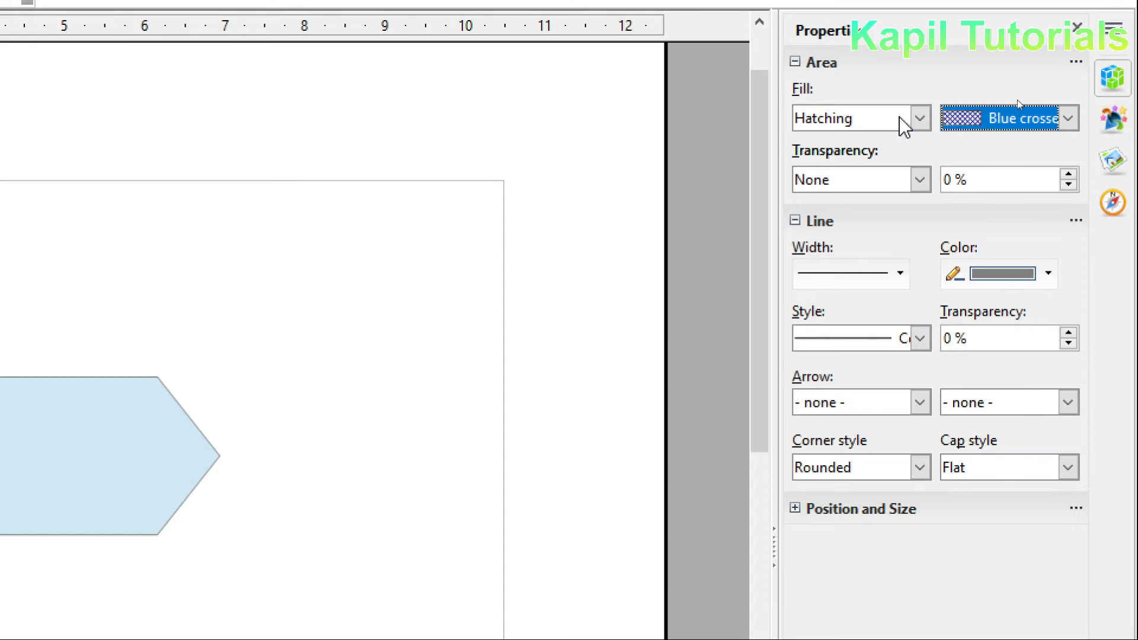
# Fill the ellipse with the Daisy bitmap and move it between the triangle and the pentagon
pyautogui.click(920, 119)
pyautogui.click(871, 196)
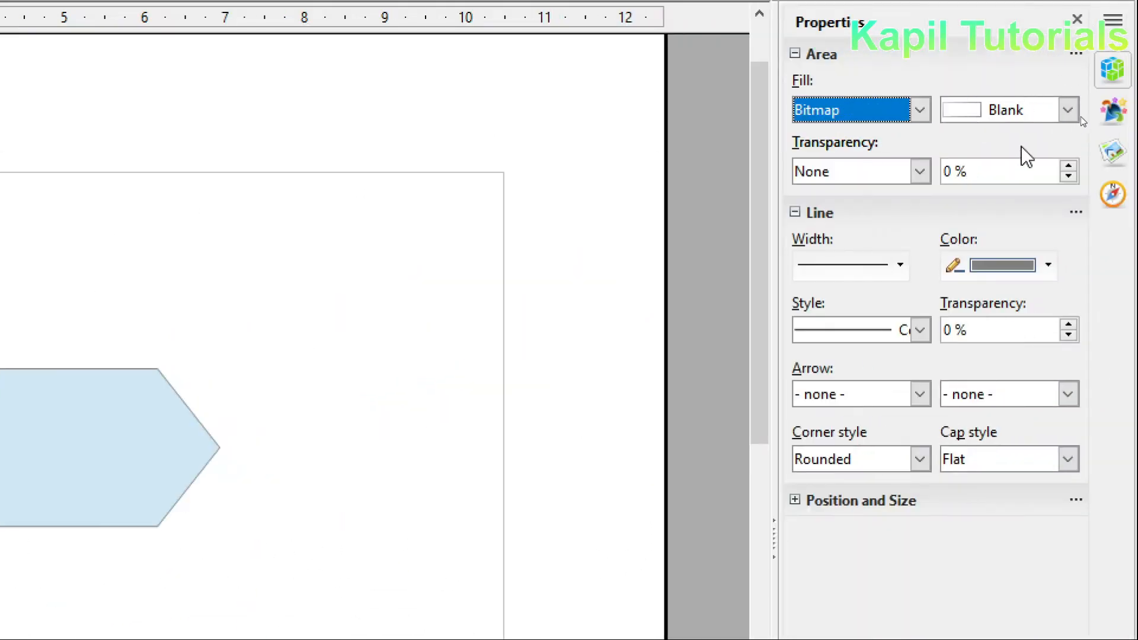
pyautogui.click(1068, 111)
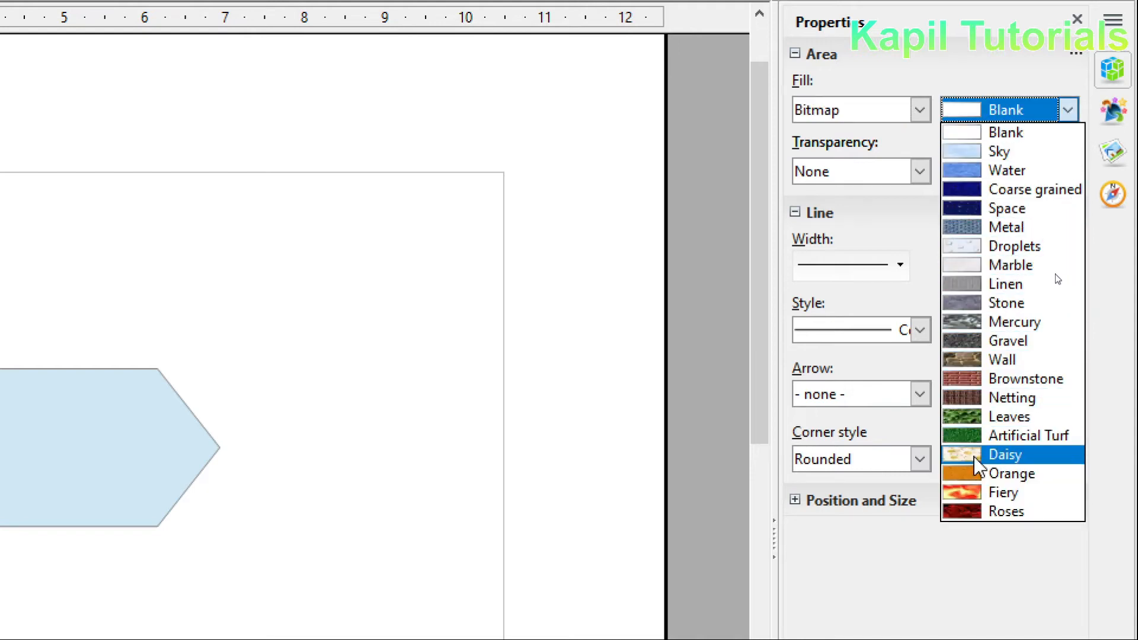
pyautogui.click(1008, 457)
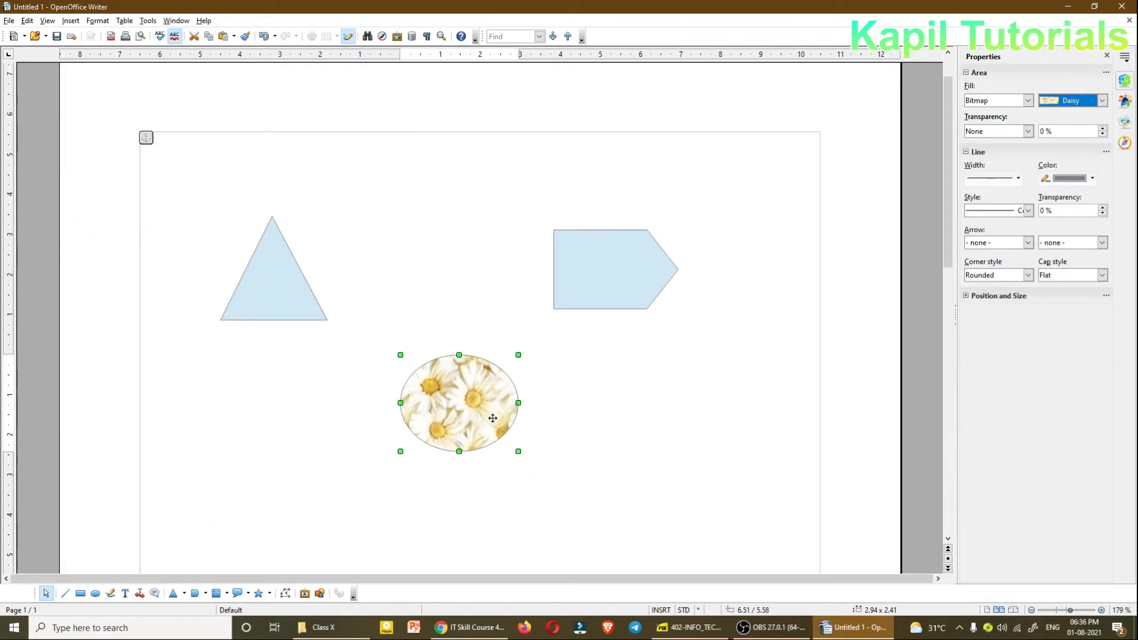
pyautogui.moveTo(467, 412); pyautogui.dragTo(448, 277)
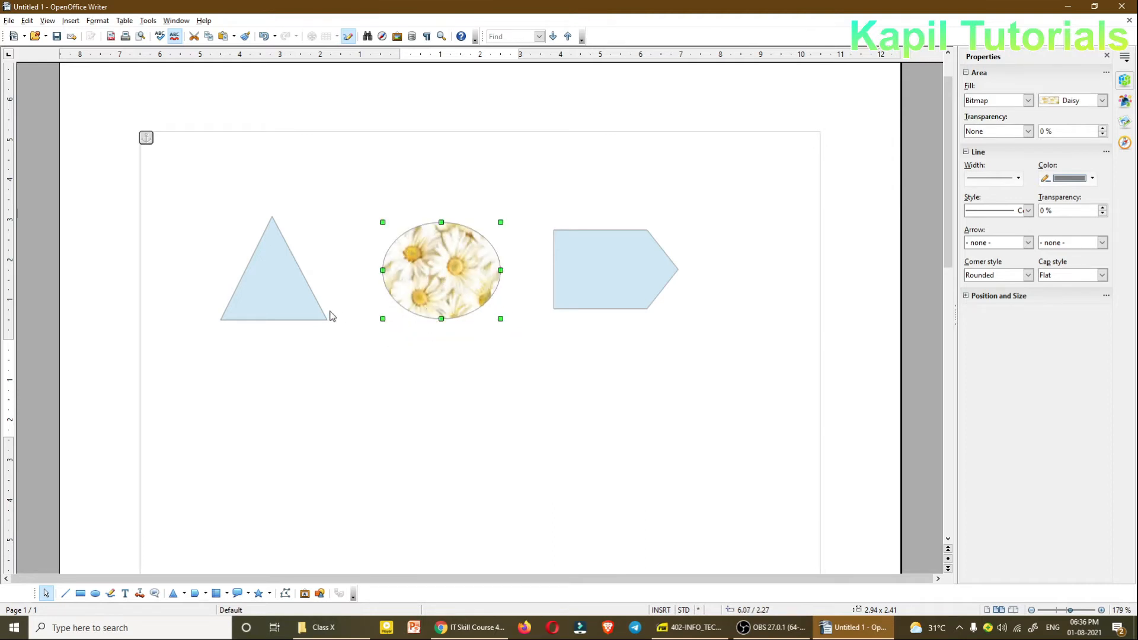
# Select the triangle, ellipse and pentagon together and group them
pyautogui.click(290, 290)
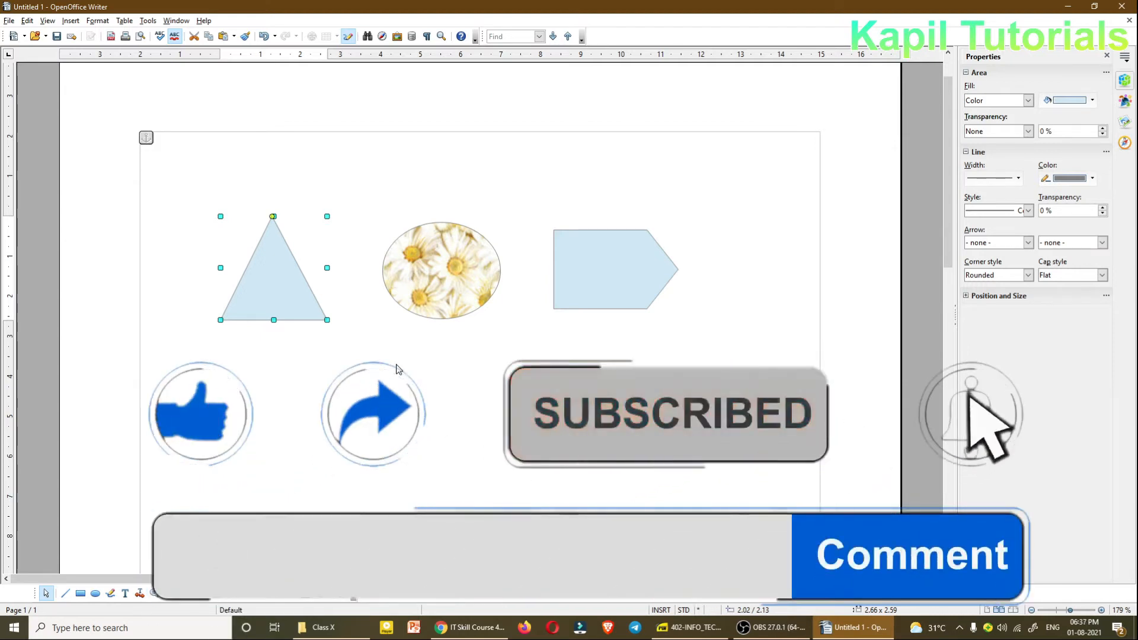
pyautogui.keyDown('shift'); pyautogui.click(430, 279); pyautogui.keyUp('shift')
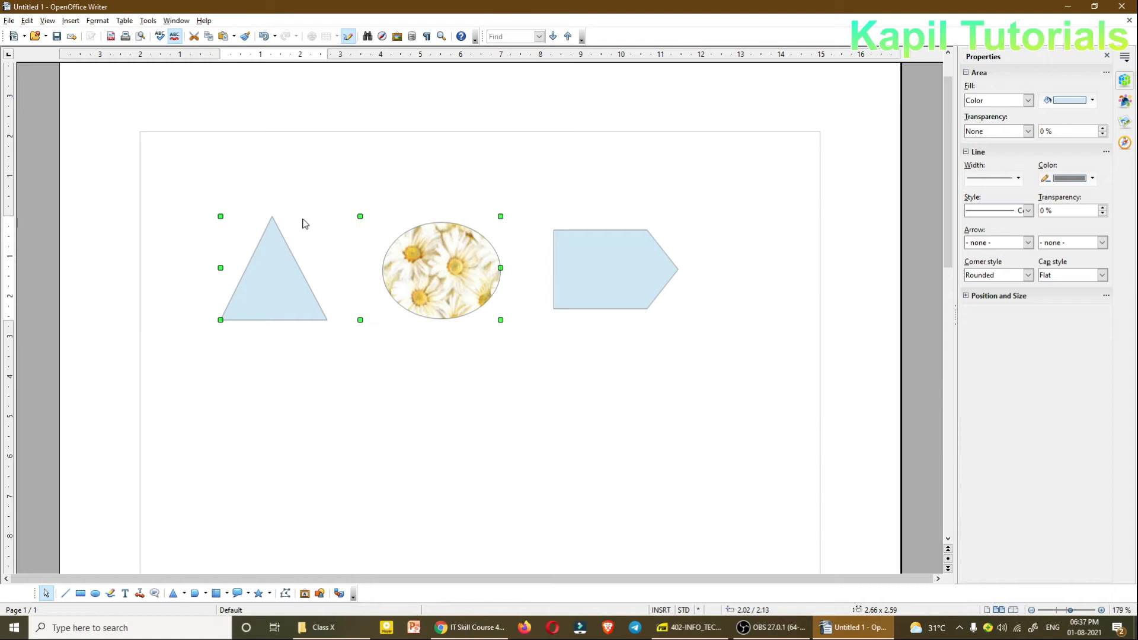
pyautogui.keyDown('shift'); pyautogui.click(603, 279); pyautogui.keyUp('shift')
pyautogui.rightClick(601, 275)
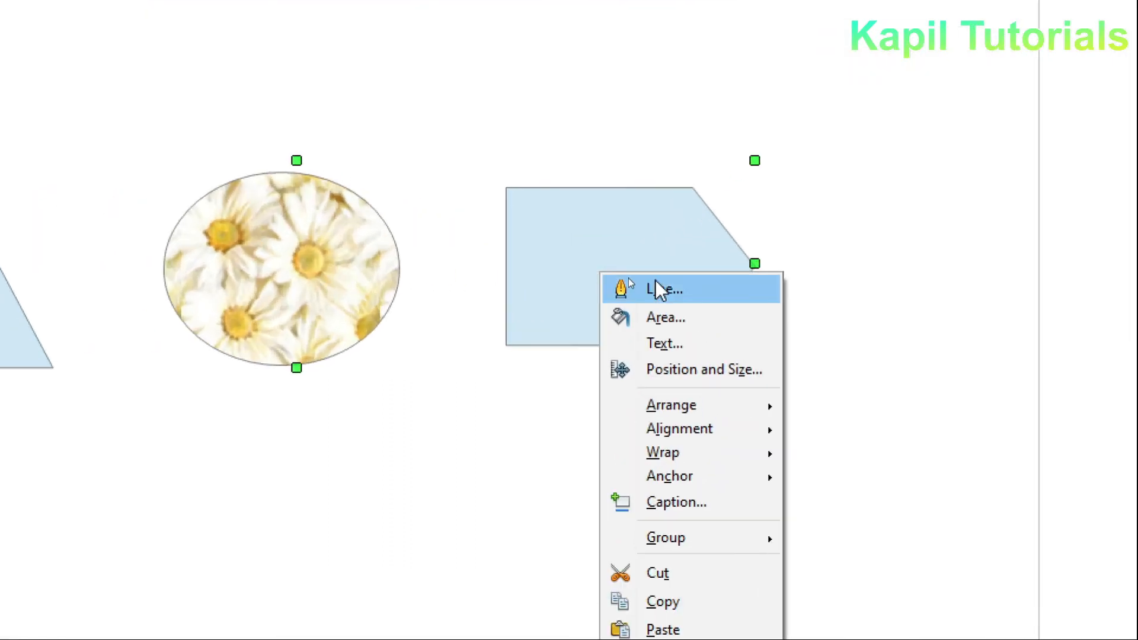
pyautogui.moveTo(667, 492)
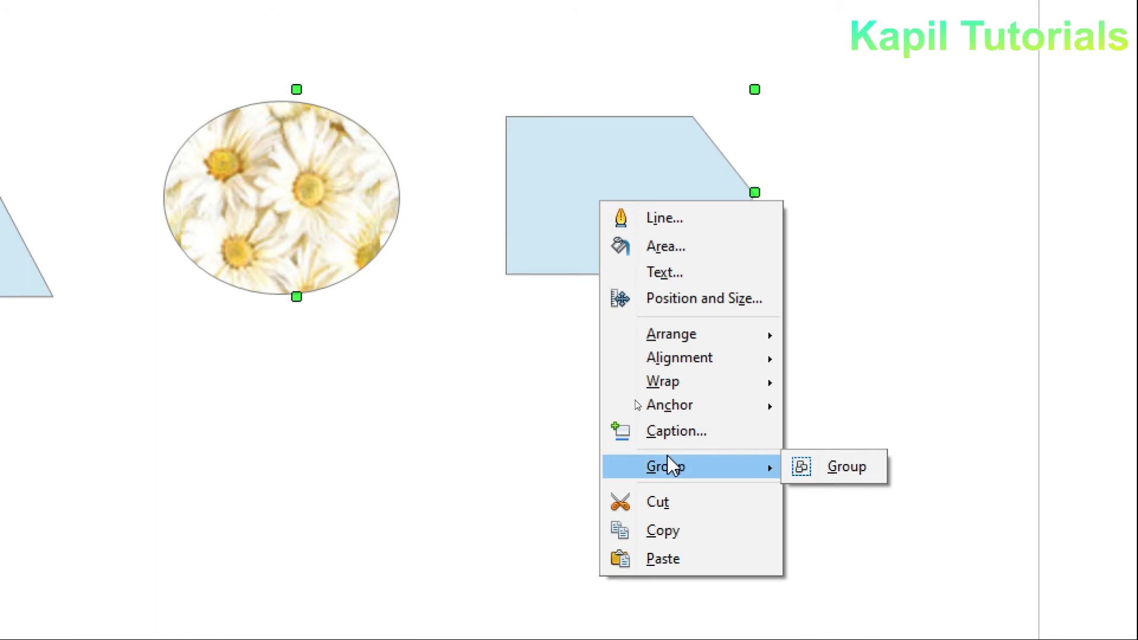
pyautogui.click(845, 467)
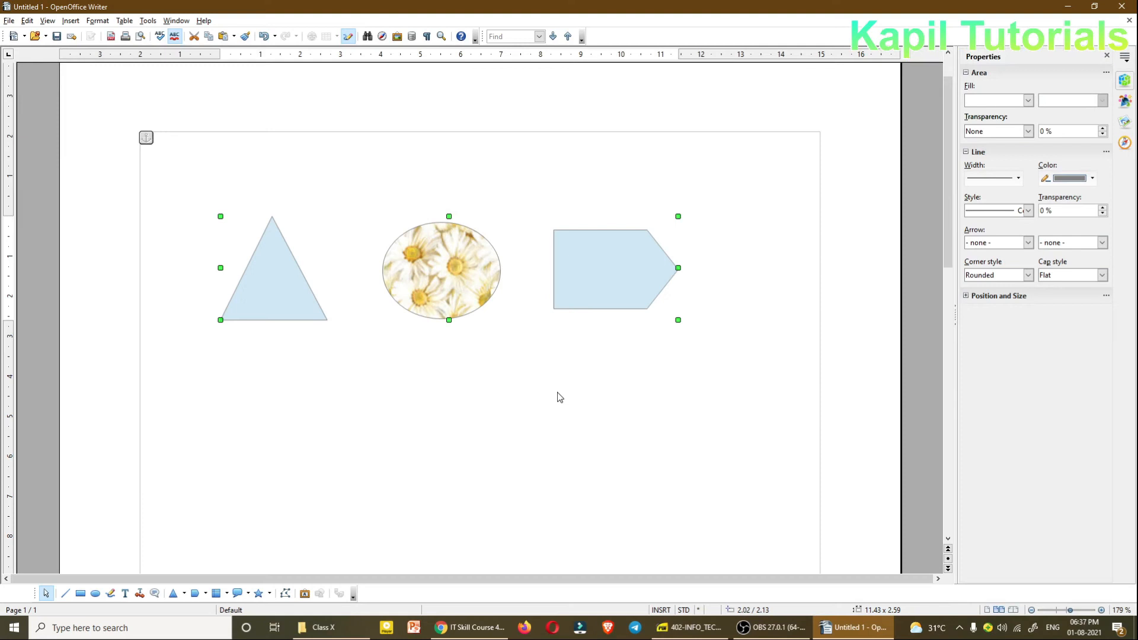
# Move the grouped shapes as one object slightly right and down on the page
pyautogui.click(503, 475)
pyautogui.click(304, 223)
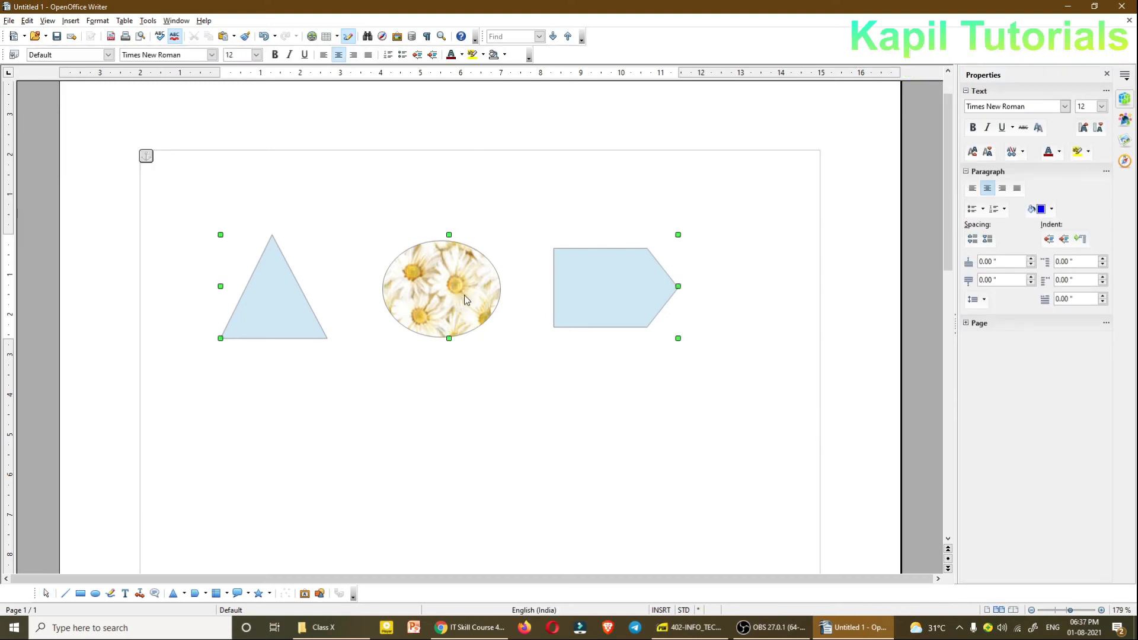
pyautogui.moveTo(453, 283)
pyautogui.mouseDown()
pyautogui.moveTo(479, 378)
pyautogui.moveTo(468, 251)
pyautogui.moveTo(496, 259)
pyautogui.moveTo(468, 268)
pyautogui.moveTo(490, 273)
pyautogui.moveTo(468, 271)
pyautogui.mouseUp()
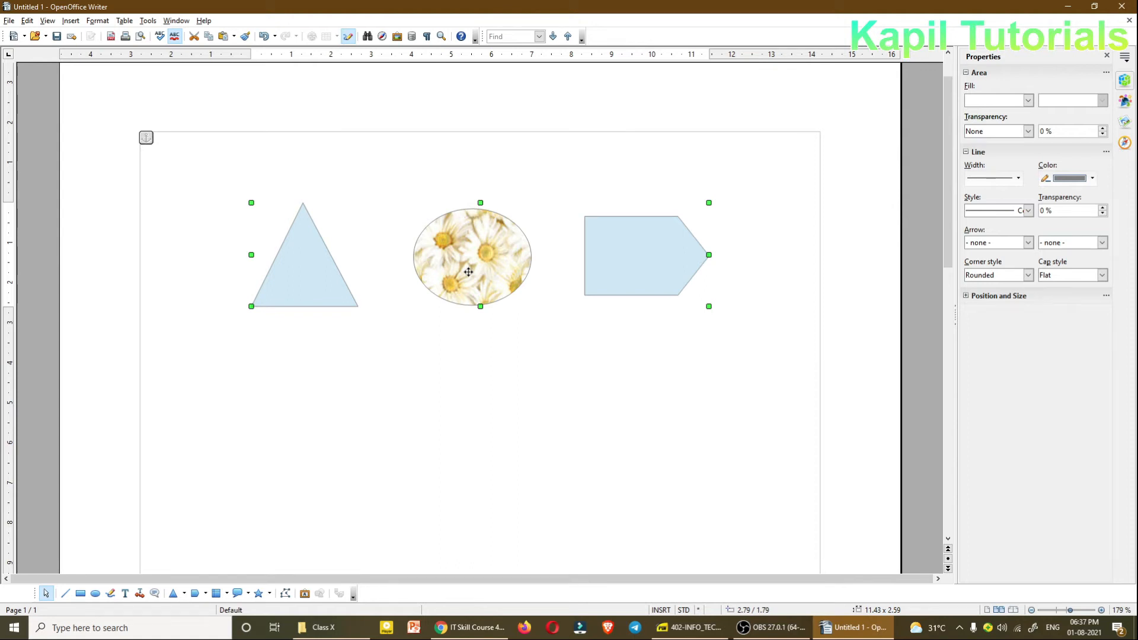
pyautogui.click(425, 382)
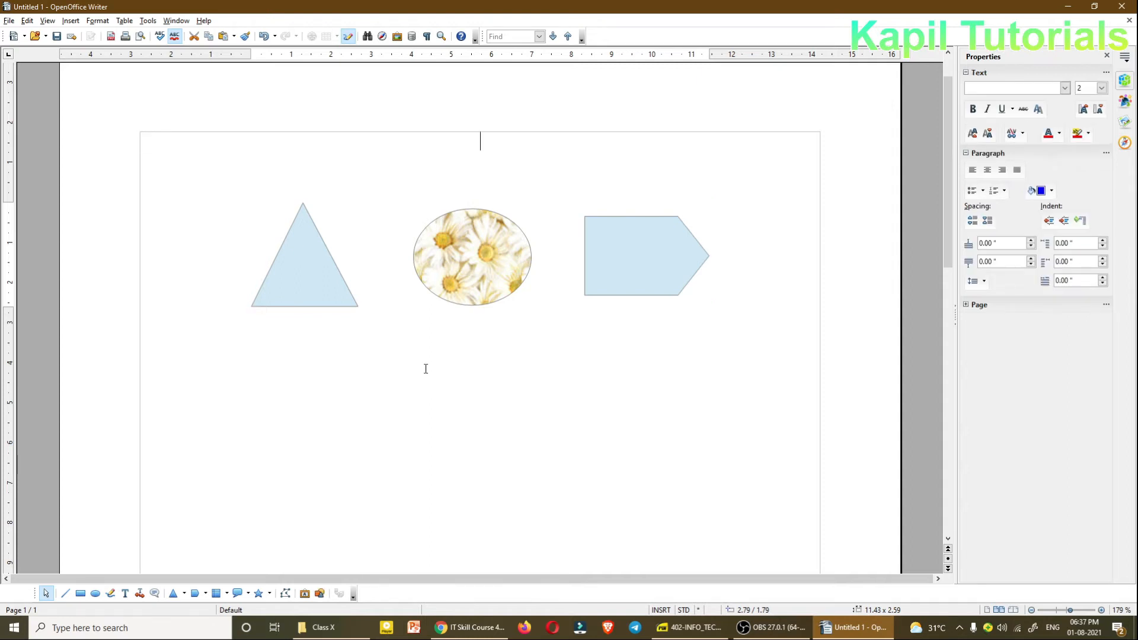
pyautogui.click(471, 279)
pyautogui.moveTo(470, 283); pyautogui.dragTo(477, 304)
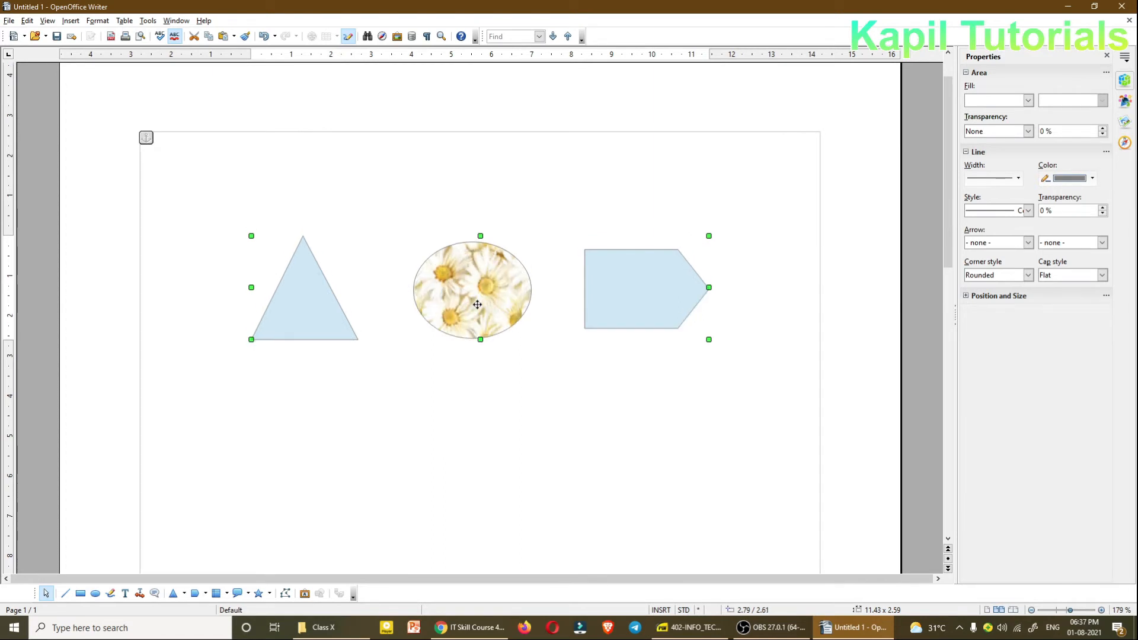
pyautogui.moveTo(477, 304); pyautogui.dragTo(476, 301)
# Enter "I love my Teachers and my school." on the first line and paste nine more copies after it
pyautogui.click(192, 155)
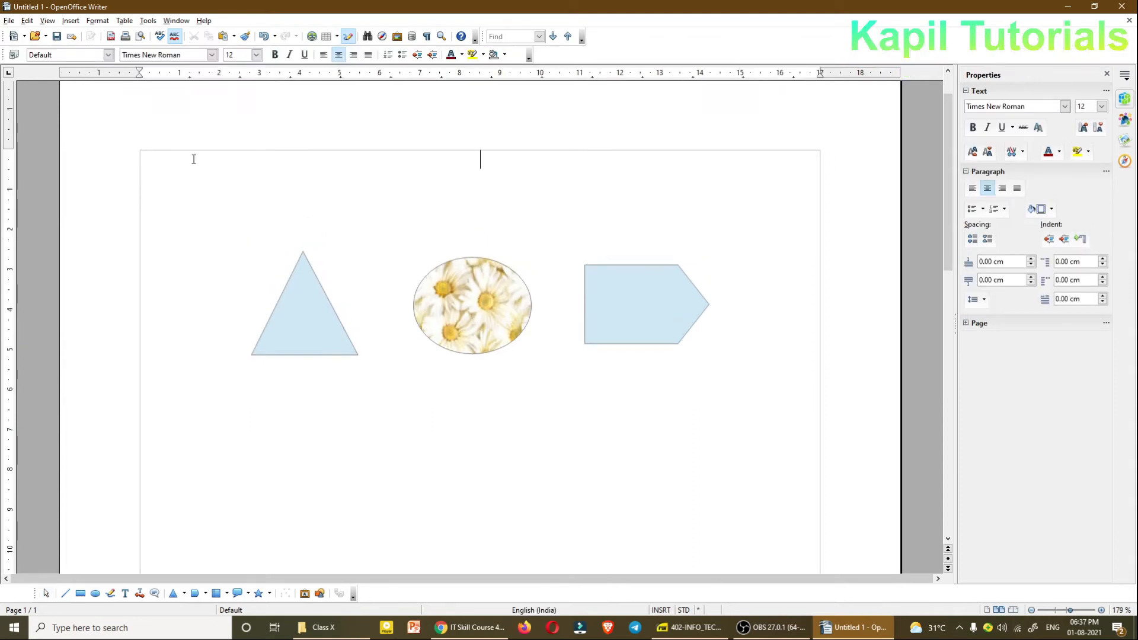
pyautogui.write('I love my Teachers and my school.')
pyautogui.moveTo(602, 162); pyautogui.dragTo(314, 159)
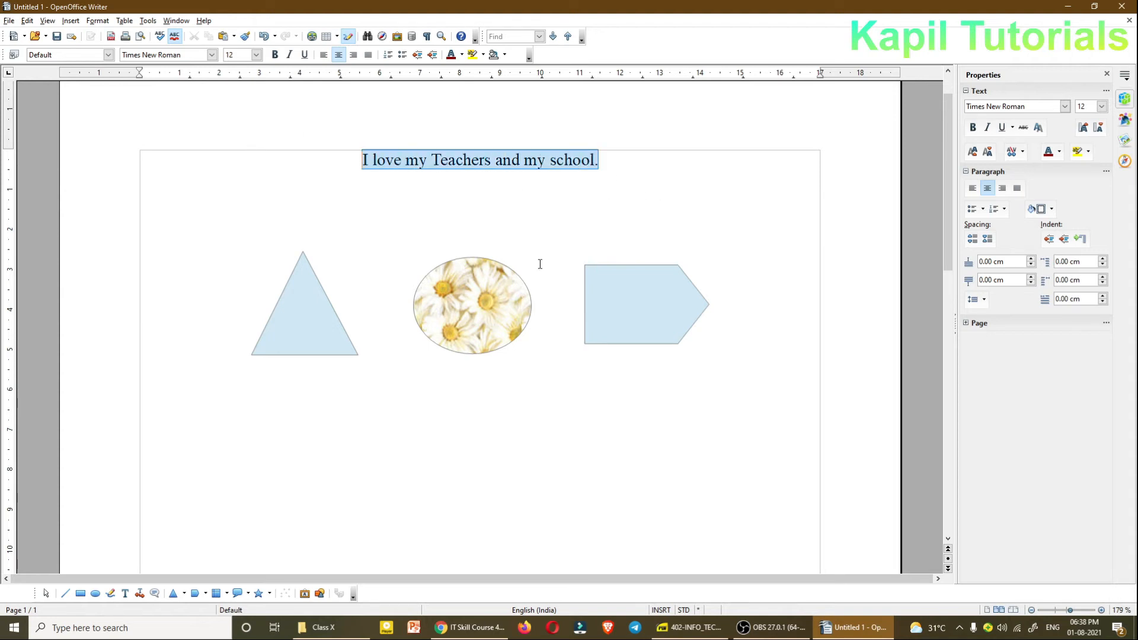
pyautogui.hotkey('ctrl', 'c')
pyautogui.click(617, 165)
pyautogui.hotkey('ctrl', 'v')
pyautogui.hotkey('ctrl', 'v')
pyautogui.hotkey('ctrl', 'v')
pyautogui.hotkey('ctrl', 'v')
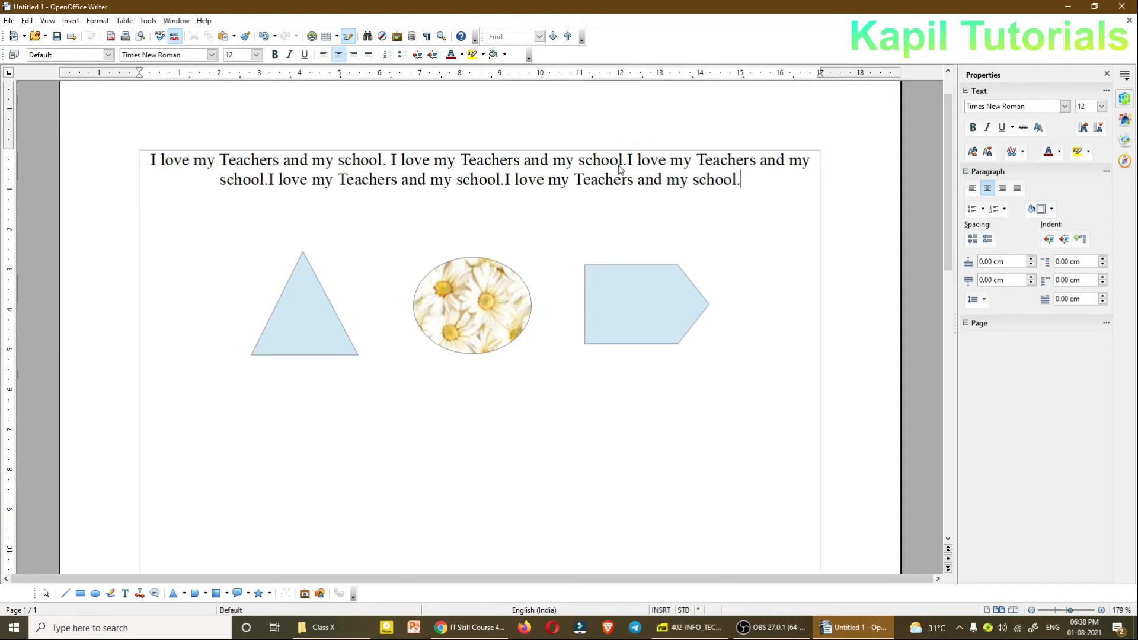
pyautogui.hotkey('ctrl', 'v')
pyautogui.hotkey('ctrl', 'v')
pyautogui.hotkey('ctrl', 'v')
pyautogui.hotkey('ctrl', 'v')
pyautogui.hotkey('ctrl', 'v')
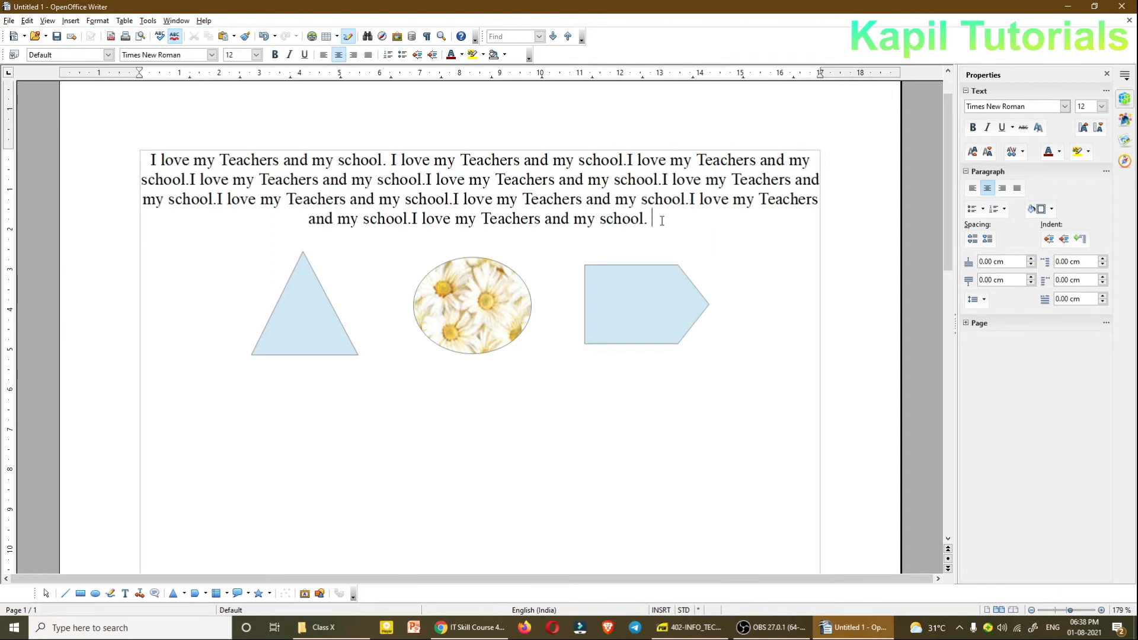
# Copy the whole text and paste it three times at the end so it runs around the grouped shapes
pyautogui.hotkey('ctrl', 'a')
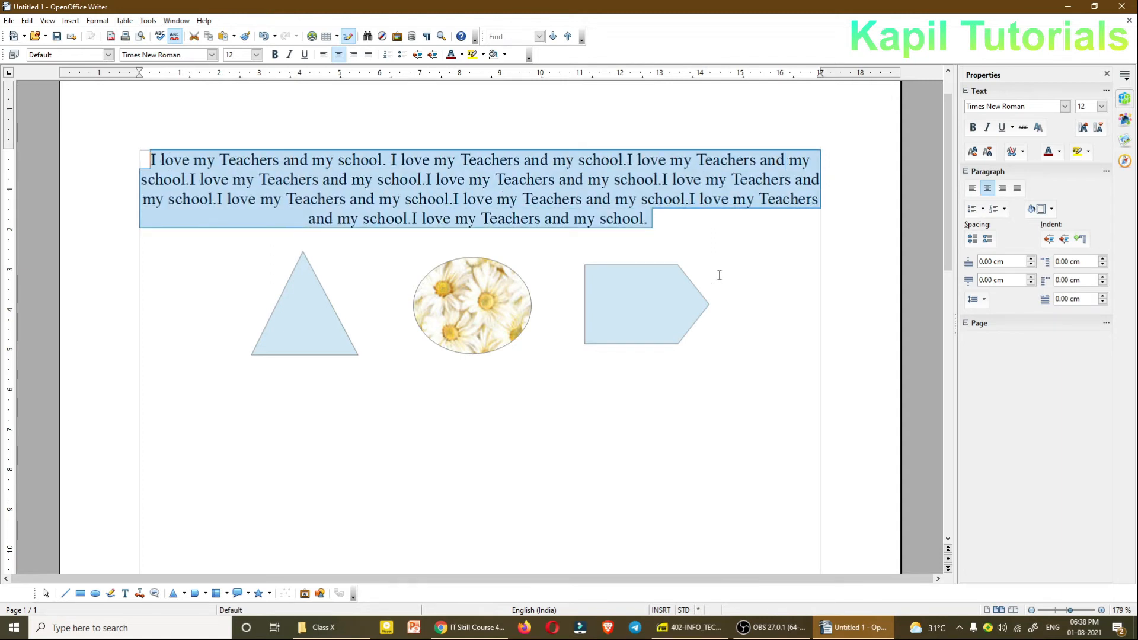
pyautogui.hotkey('ctrl', 'c')
pyautogui.click(678, 222)
pyautogui.hotkey('ctrl', 'v')
pyautogui.hotkey('ctrl', 'v')
pyautogui.hotkey('ctrl', 'v')
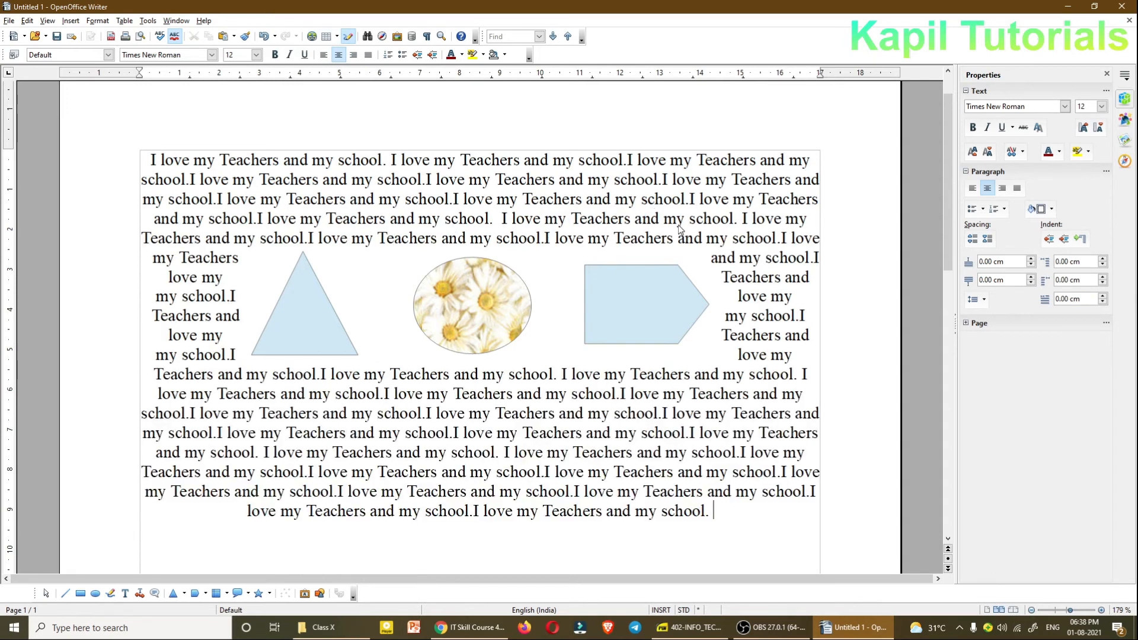
pyautogui.scroll(-2, 720, 385)
pyautogui.scroll(1, 722, 380)
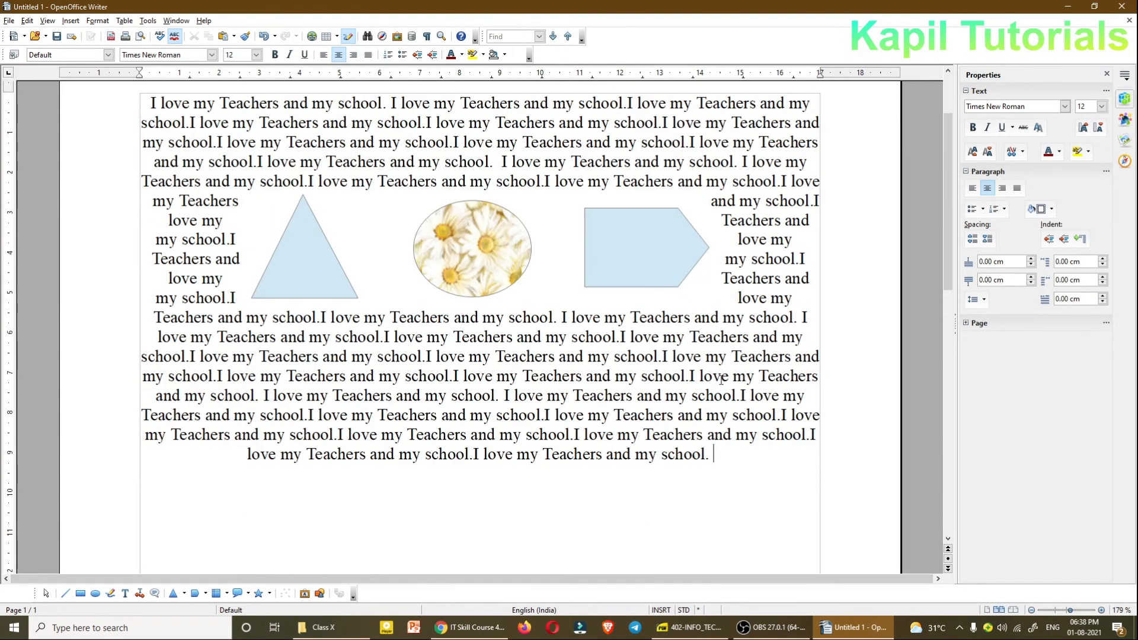
# Set the grouped shapes' text wrapping to Wrap Through and move the group slightly up and left over the text
pyautogui.click(427, 258)
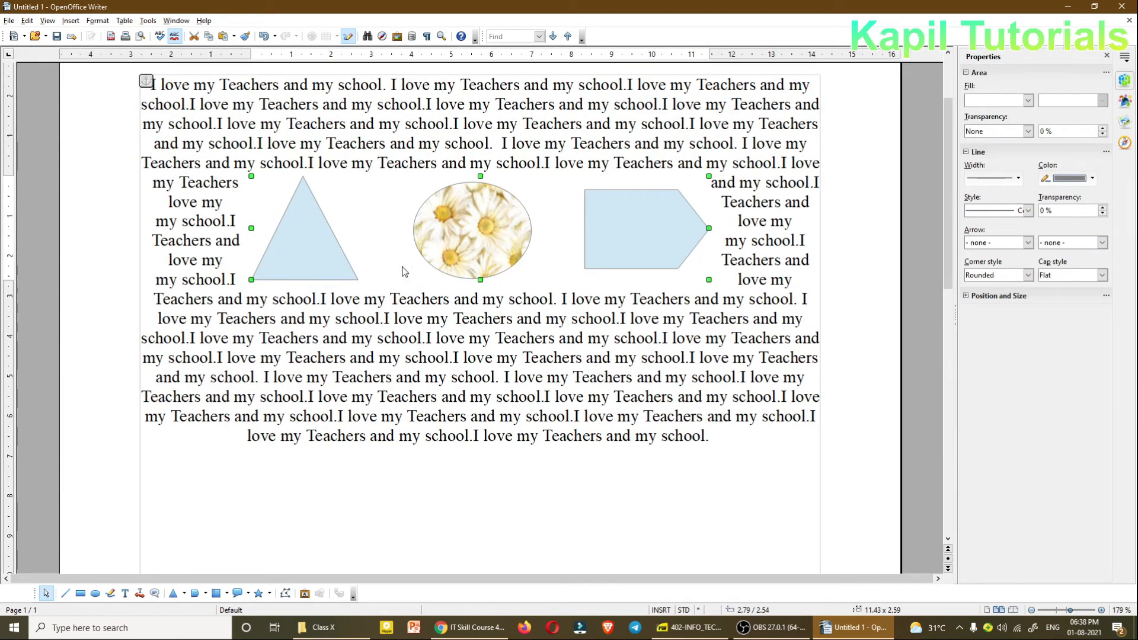
pyautogui.rightClick(474, 236)
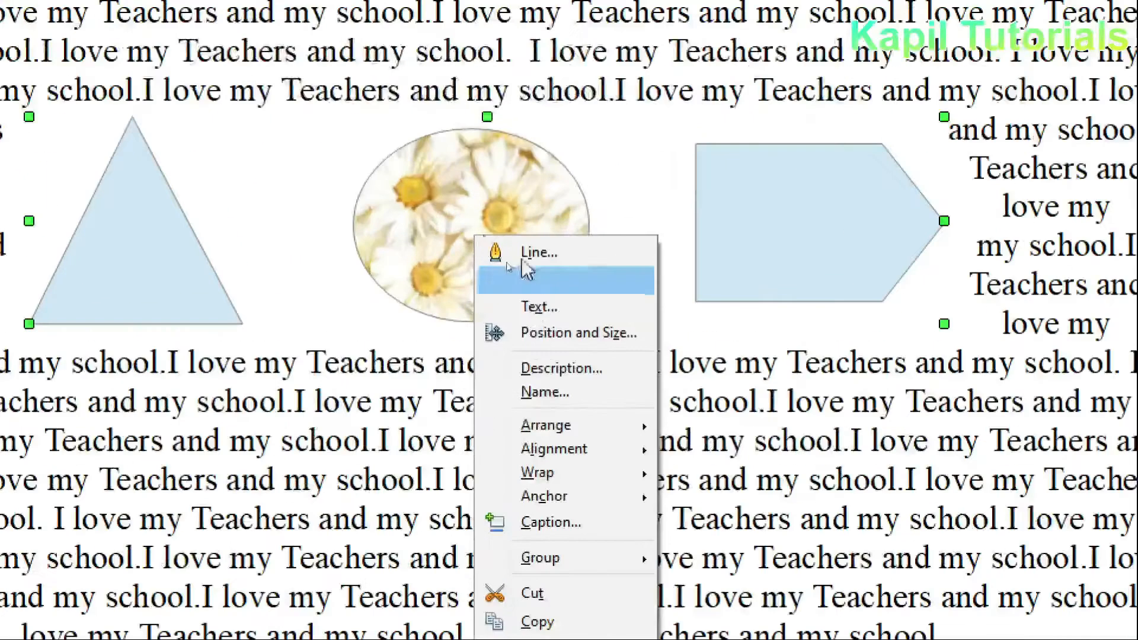
pyautogui.moveTo(511, 330)
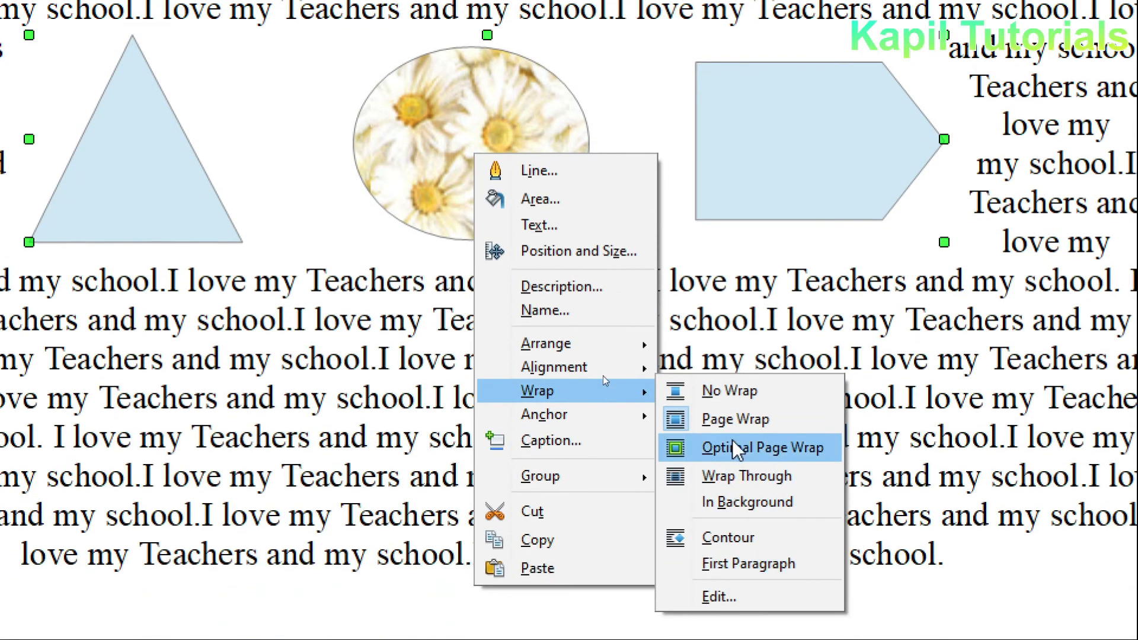
pyautogui.click(738, 529)
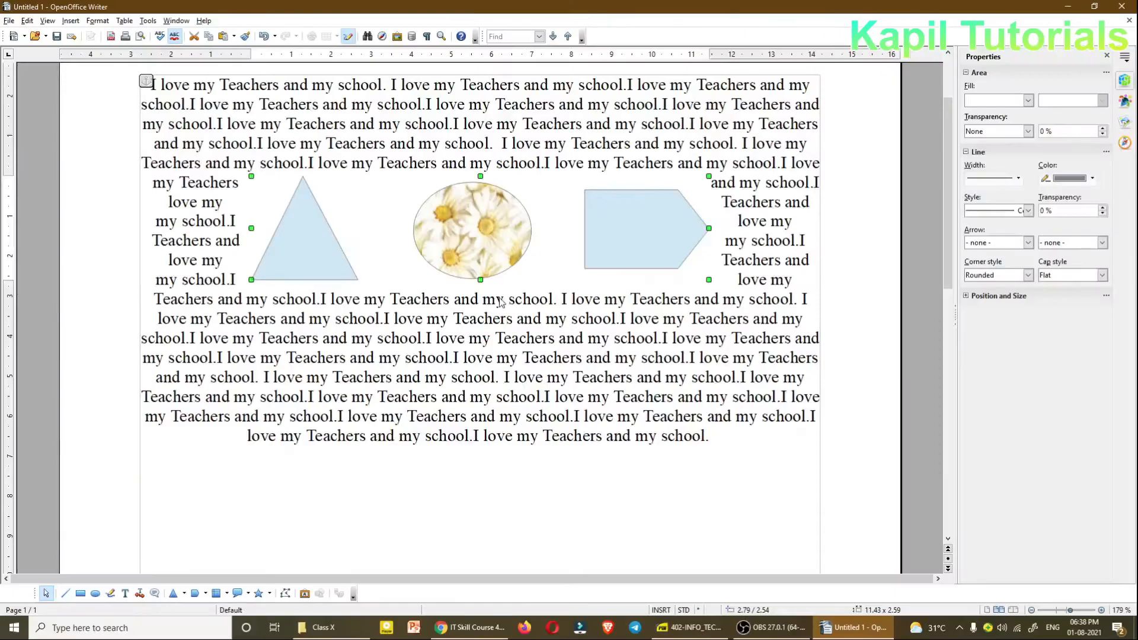
pyautogui.rightClick(488, 241)
pyautogui.moveTo(531, 360)
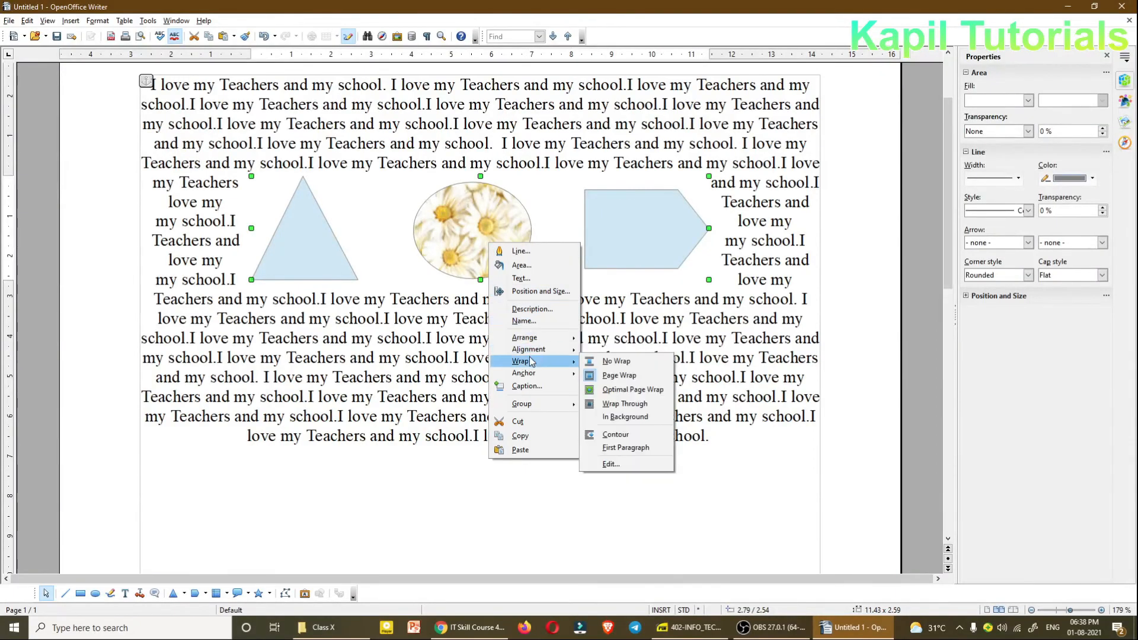
pyautogui.click(621, 405)
pyautogui.moveTo(484, 236); pyautogui.dragTo(473, 192)
# Change the grouped shapes' text wrapping to Optimal Page Wrap
pyautogui.rightClick(475, 211)
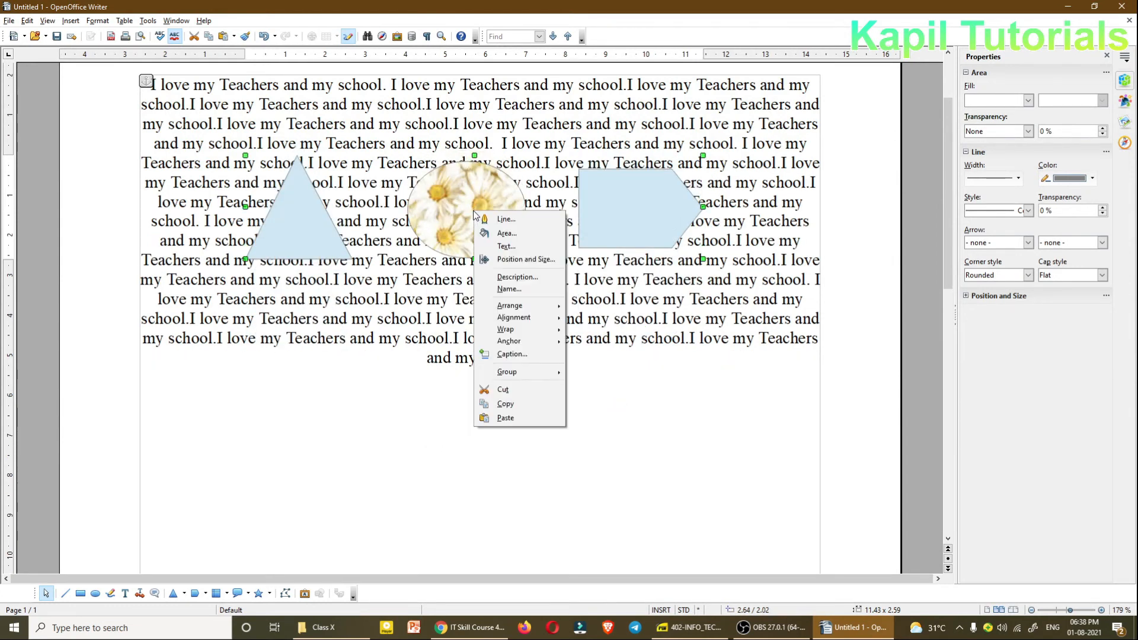
pyautogui.moveTo(516, 305)
pyautogui.click(453, 197)
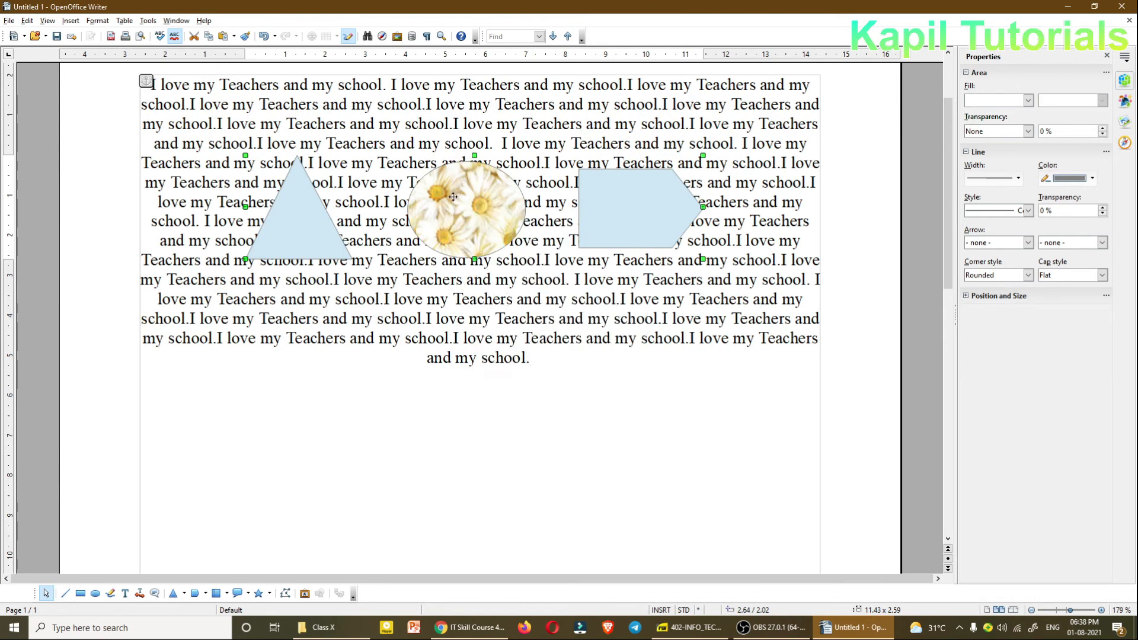
pyautogui.rightClick(461, 203)
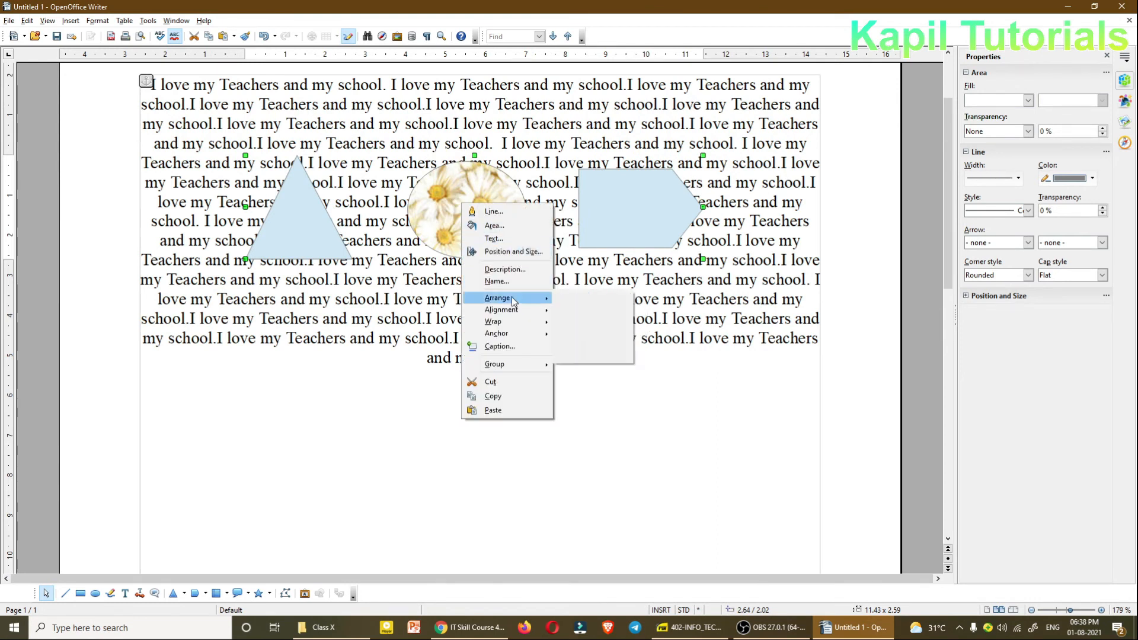
pyautogui.moveTo(510, 324)
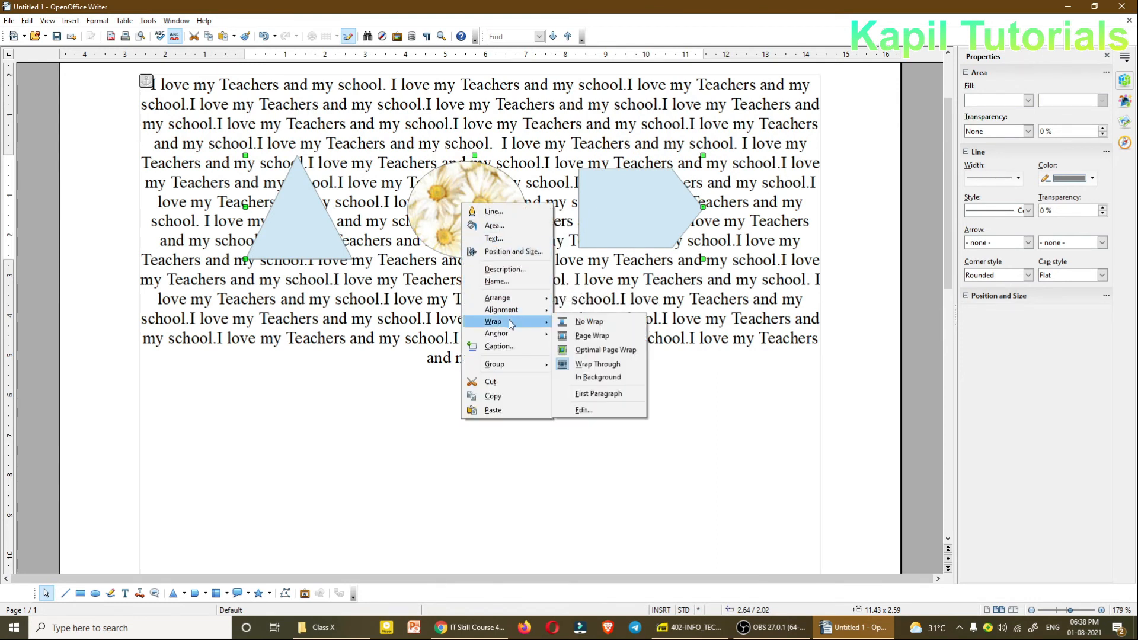
pyautogui.click(594, 351)
# Move the group right and left across the lines to test the wrapping, and narrow it to about 7.93 cm wide
pyautogui.moveTo(595, 208)
pyautogui.mouseDown()
pyautogui.moveTo(494, 212)
pyautogui.moveTo(607, 213)
pyautogui.mouseUp()
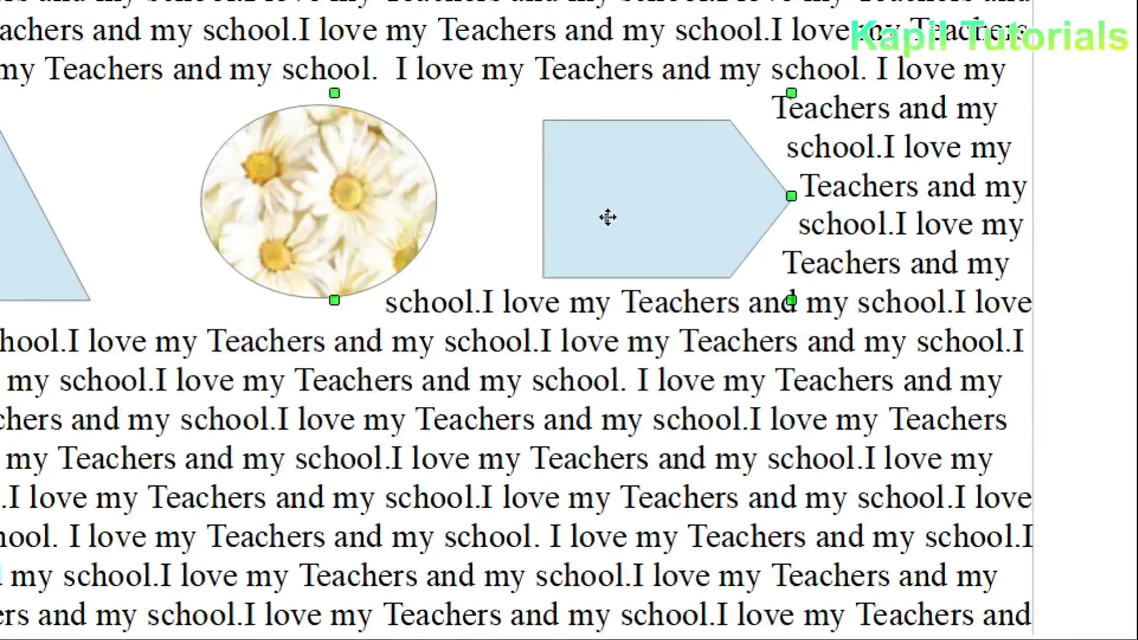
pyautogui.moveTo(629, 217); pyautogui.dragTo(696, 218)
pyautogui.moveTo(787, 217); pyautogui.dragTo(785, 213)
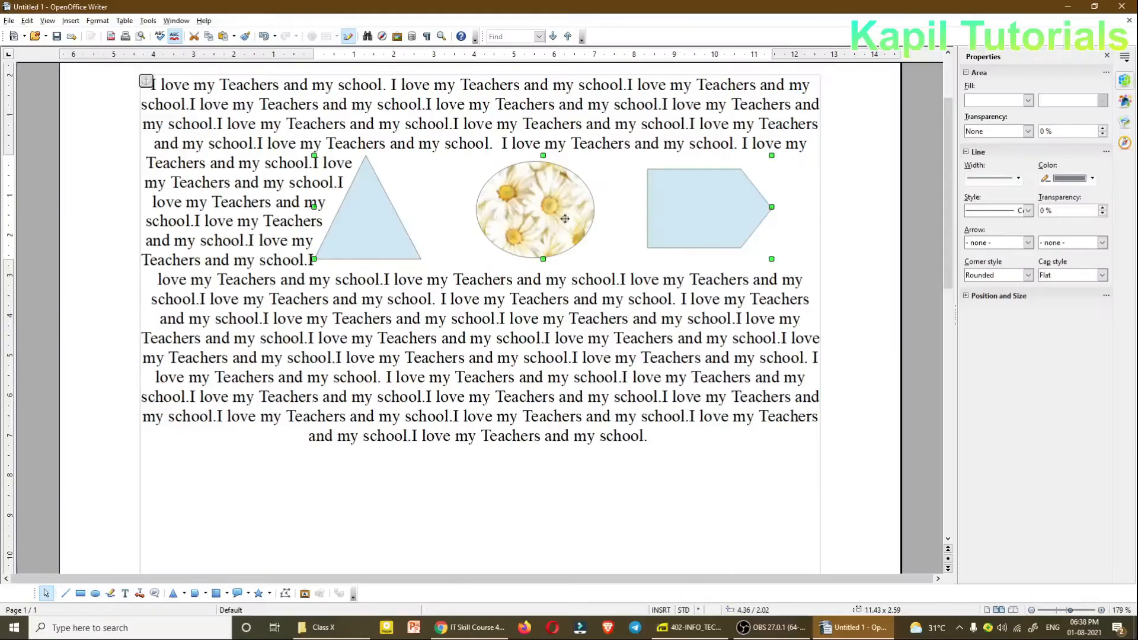
pyautogui.moveTo(463, 216); pyautogui.dragTo(297, 217)
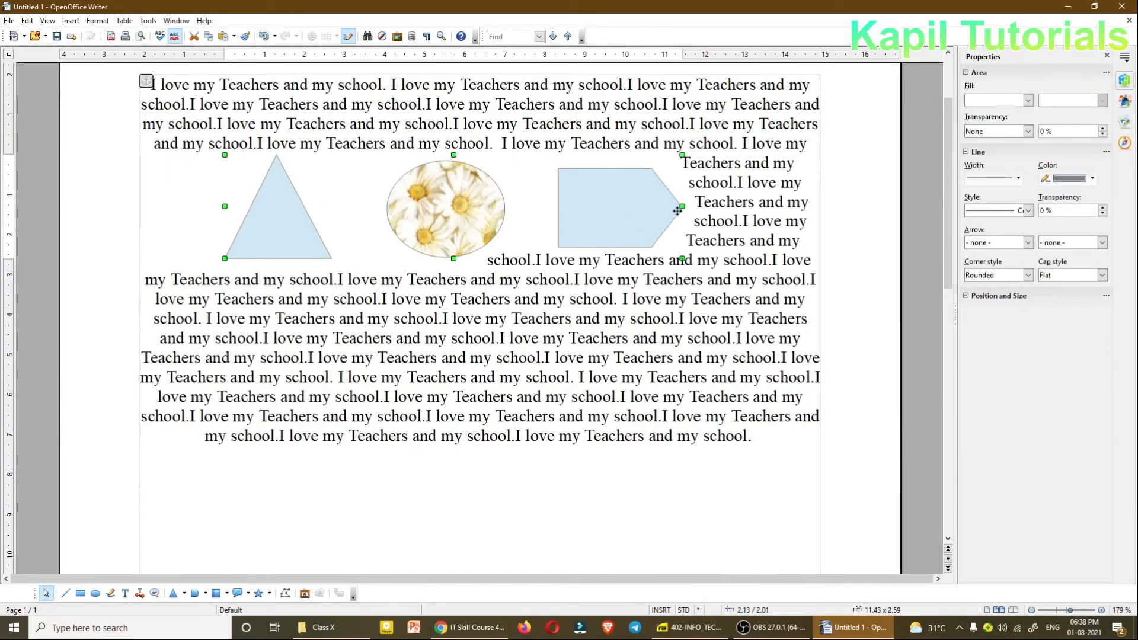
pyautogui.moveTo(676, 207); pyautogui.dragTo(622, 208)
# Set the narrowed group's text wrapping to Page Wrap and move the group slightly left within the text
pyautogui.rightClick(525, 202)
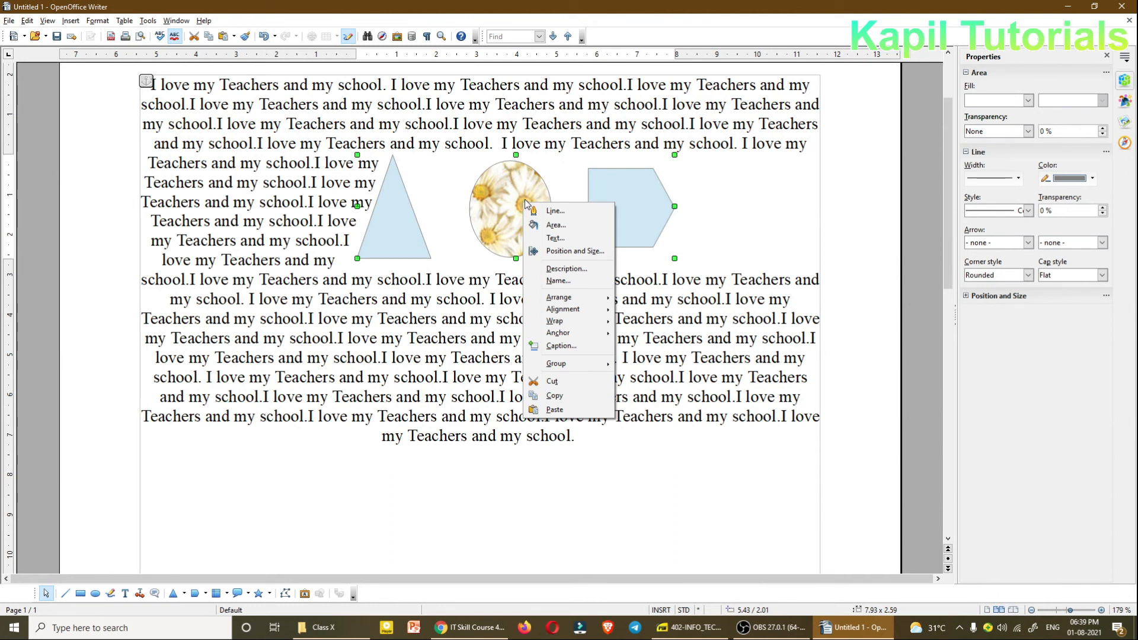
pyautogui.moveTo(566, 320)
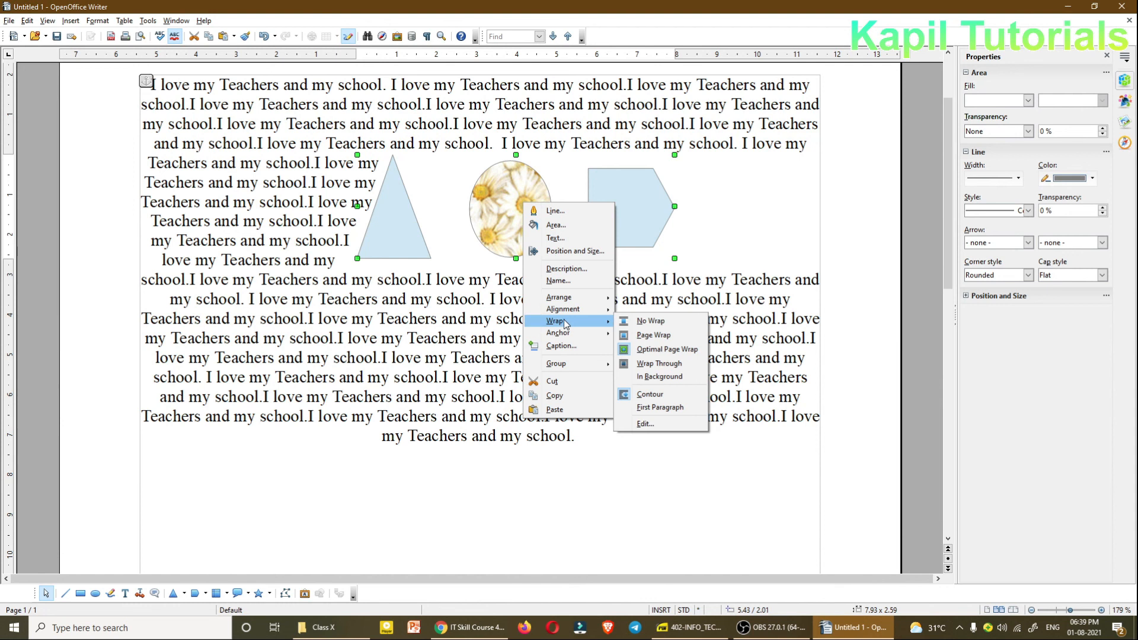
pyautogui.click(653, 335)
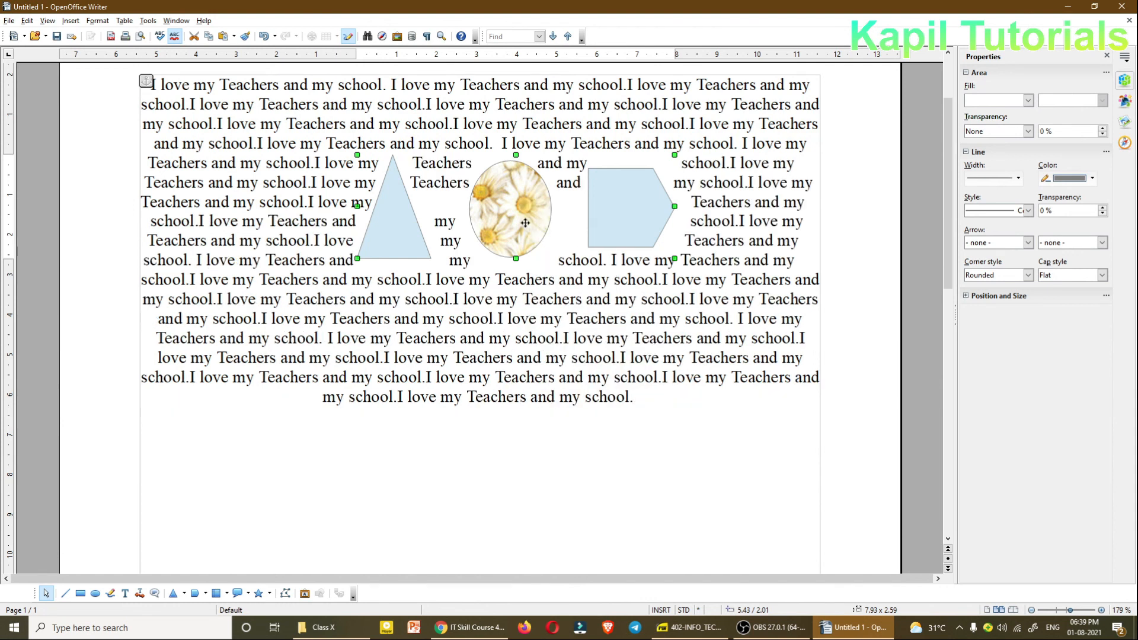
pyautogui.moveTo(525, 222); pyautogui.dragTo(485, 218)
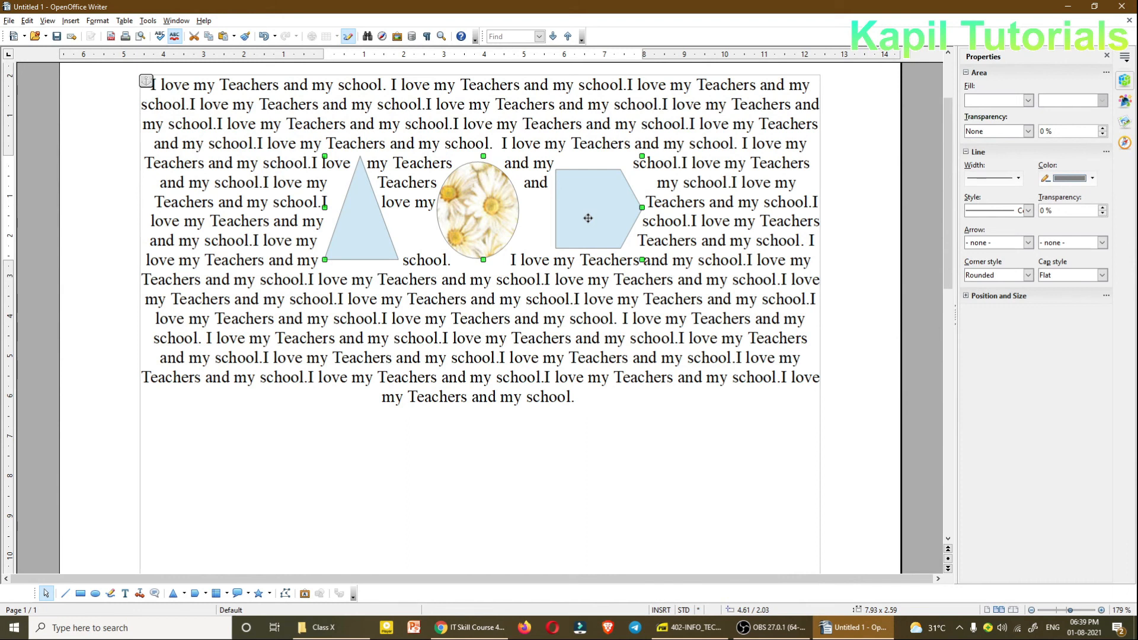
# Ungroup the triangle, ellipse and pentagon and clear the selection
pyautogui.rightClick(599, 208)
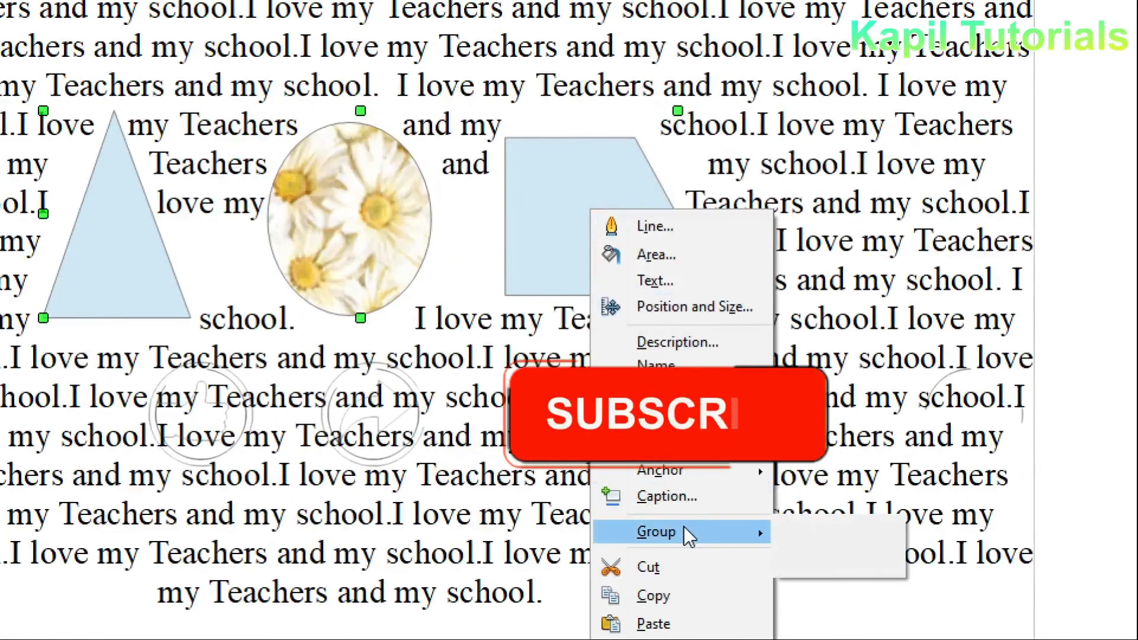
pyautogui.moveTo(660, 367)
pyautogui.click(844, 532)
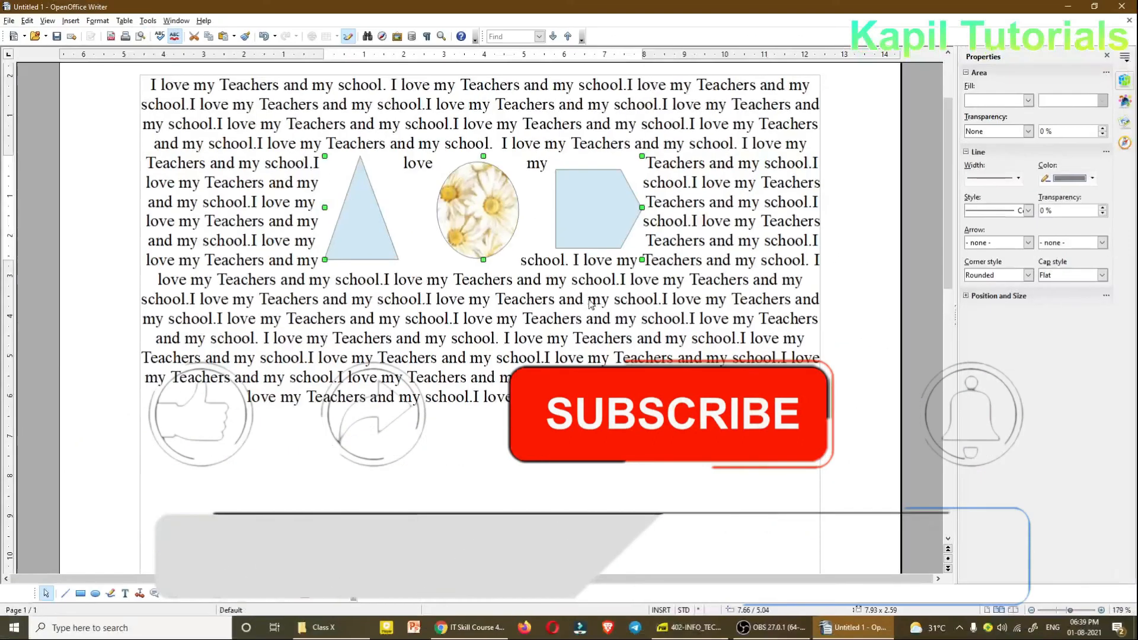
pyautogui.click(589, 300)
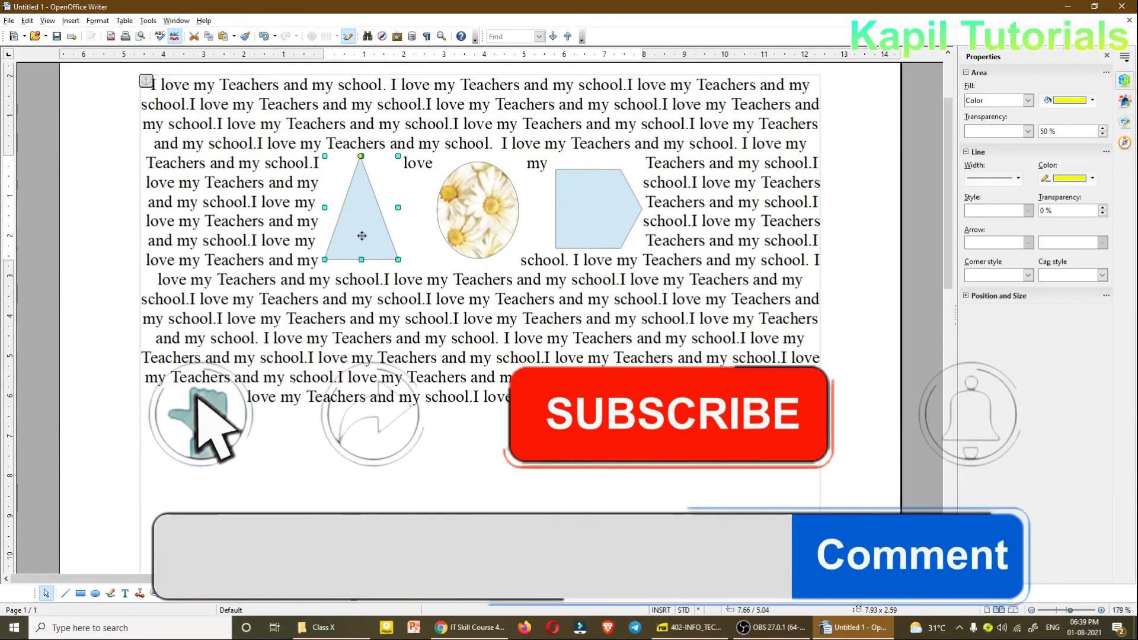